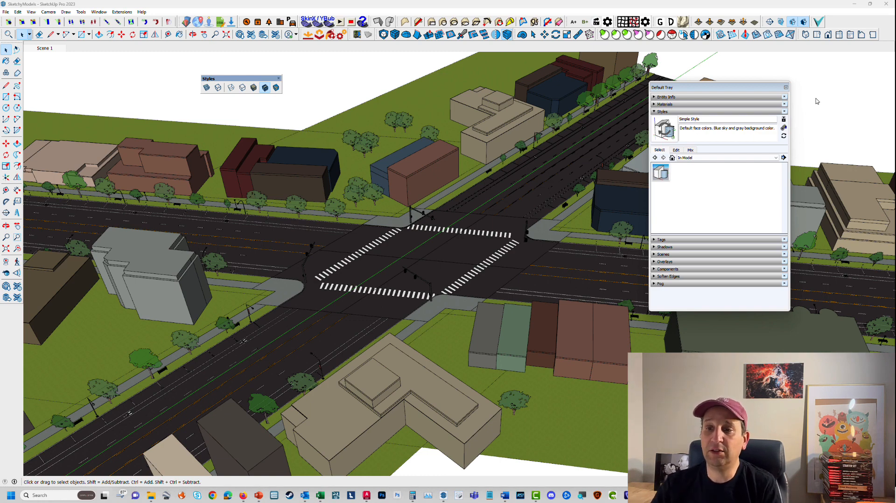
Look over the street intersection model and its surrounding buildings, and check the Urban Paint toolbar.
scroll(372, 219, down, 4)
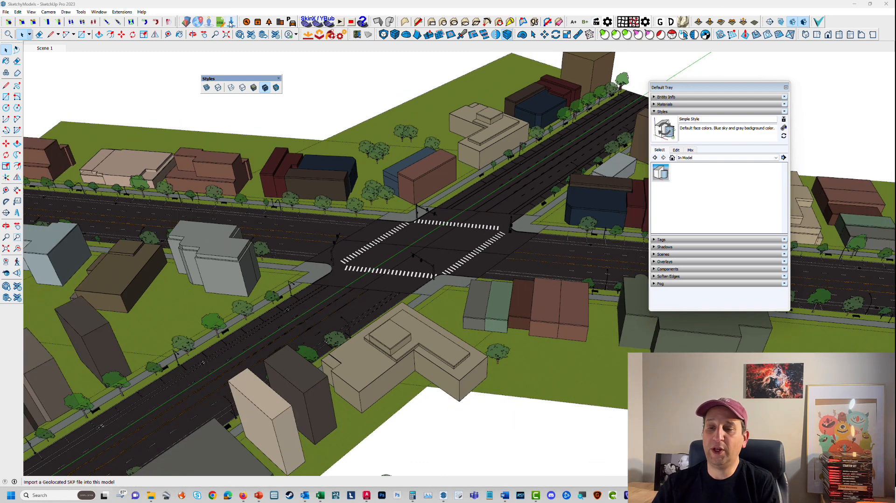
scroll(372, 219, down, 2)
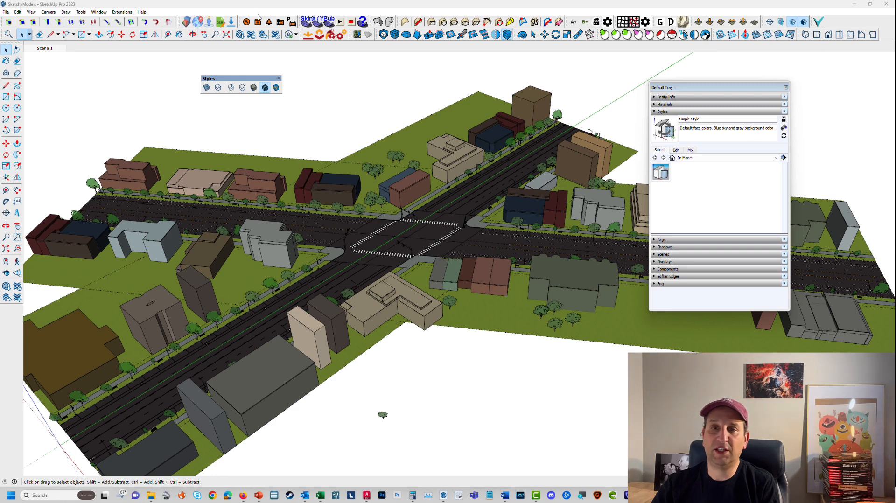
drag(240, 21, 143, 64)
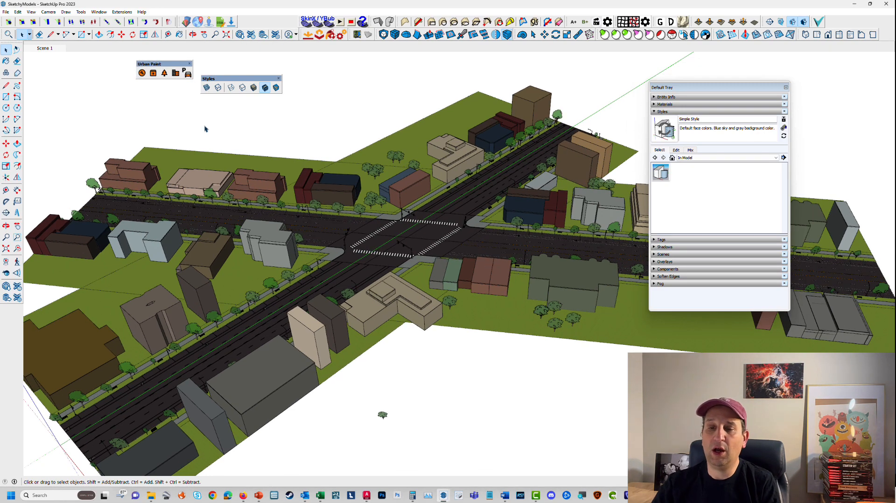
middle_drag(383, 217, 419, 224)
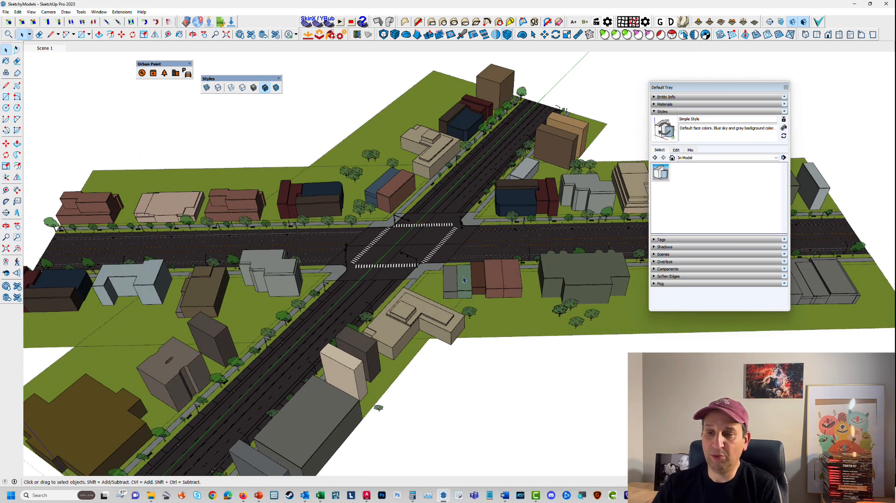
scroll(443, 269, up, 4)
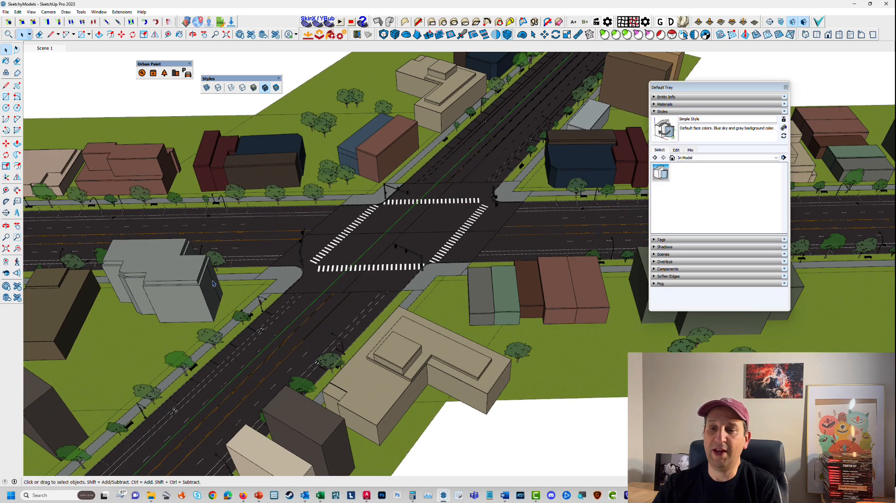
middle_drag(321, 262, 439, 243)
scroll(417, 249, up, 3)
drag(176, 64, 270, 15)
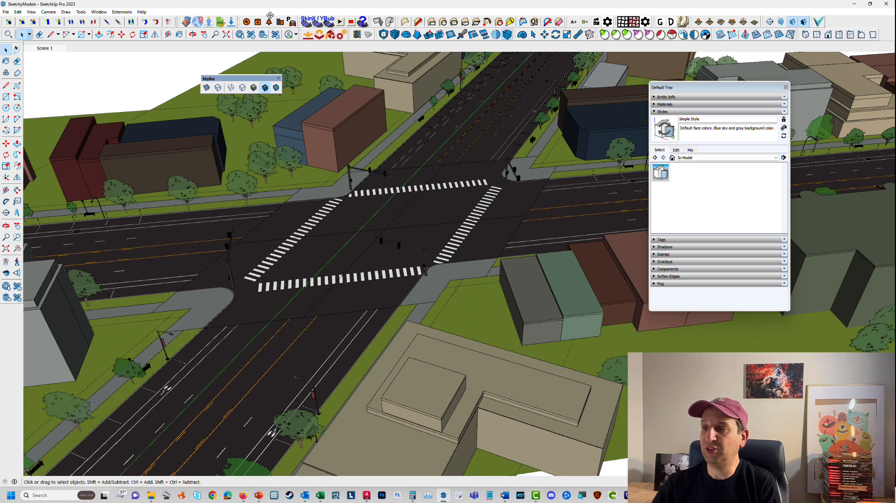
Collapse the Styles settings and open the Shadows settings.
click(661, 113)
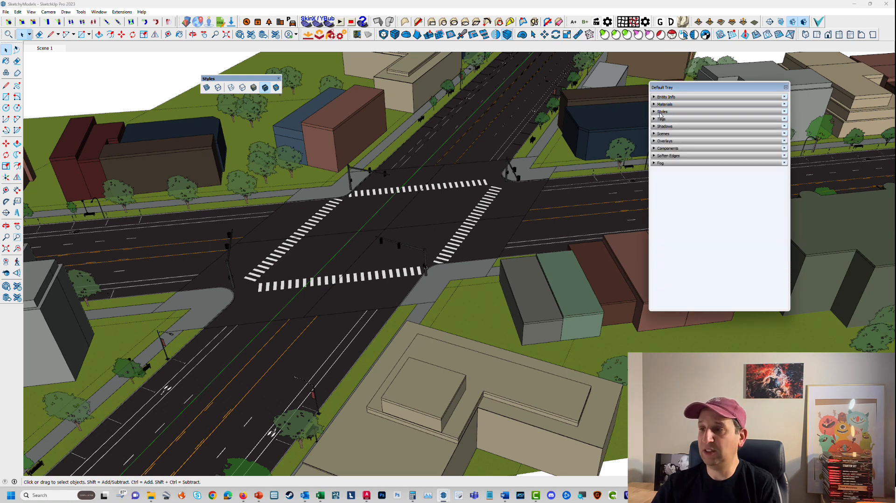
click(99, 11)
mouse_move(149, 21)
click(238, 10)
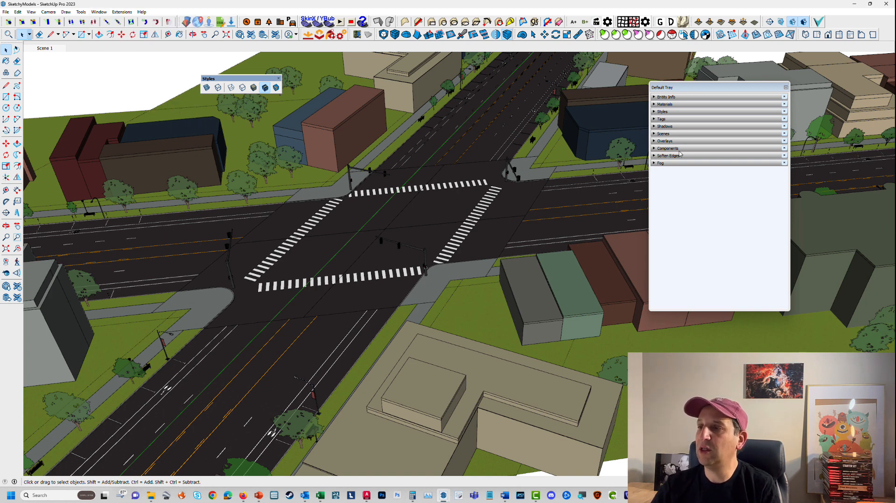
click(670, 113)
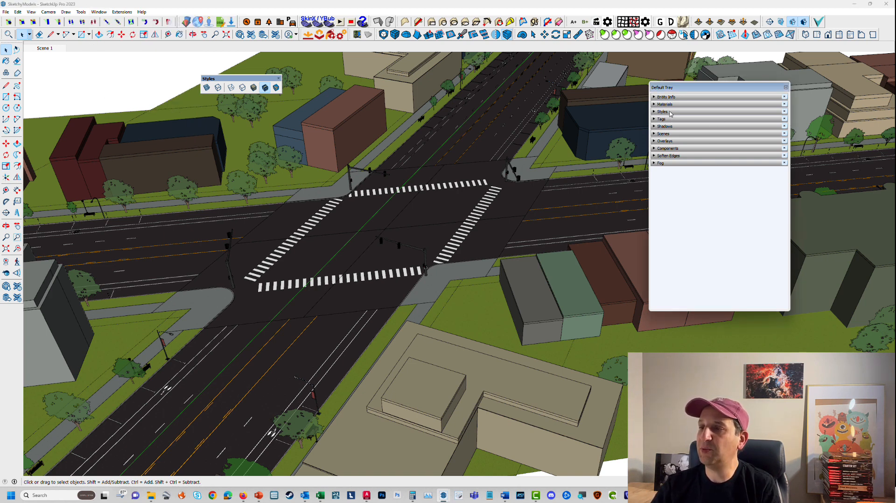
click(670, 113)
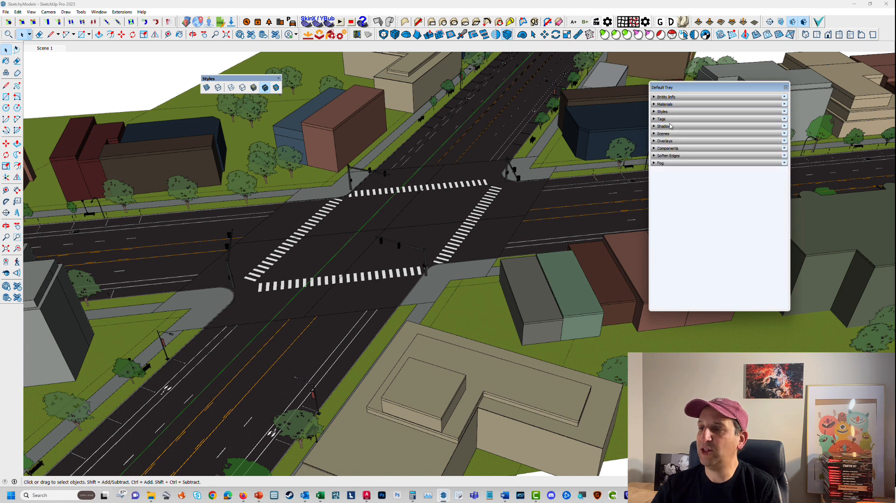
click(670, 126)
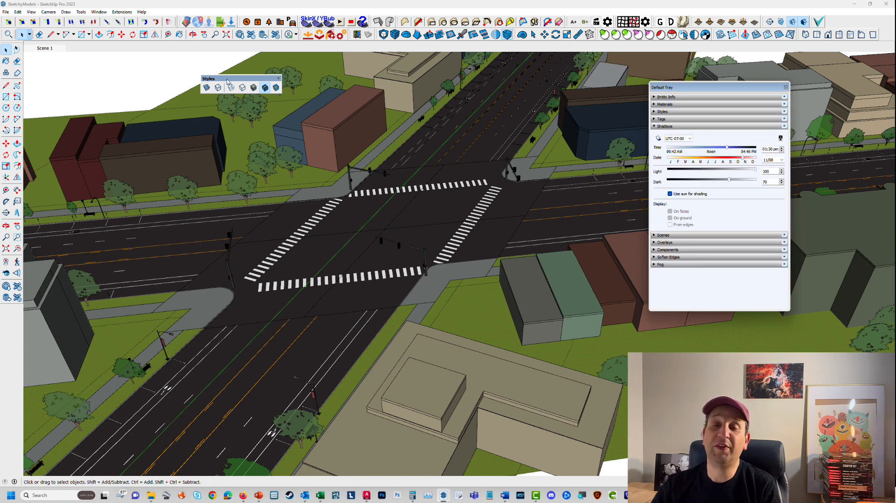
Check the Styles entry in the list of available toolbars and reposition the floating Styles toolbar.
right_click(260, 23)
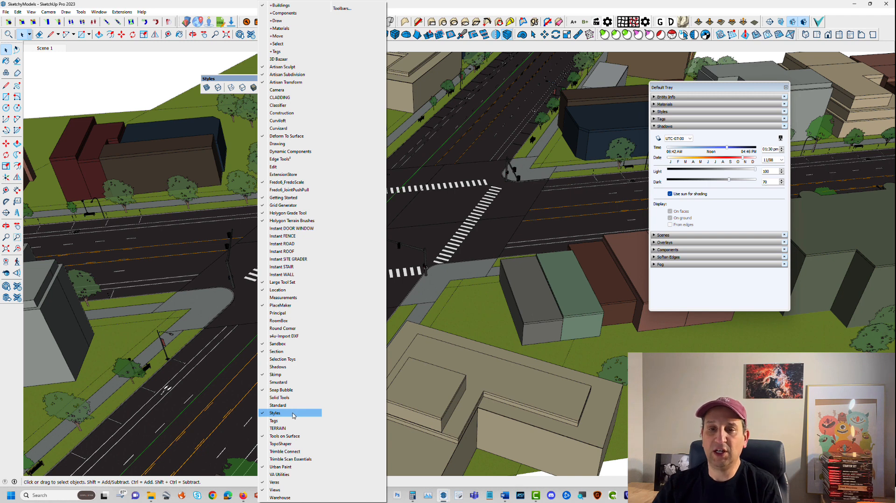
click(234, 83)
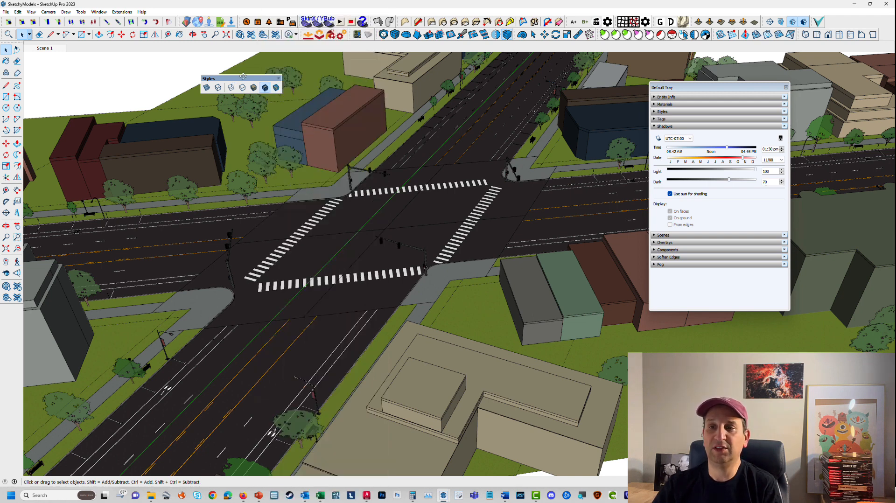
drag(225, 83, 272, 75)
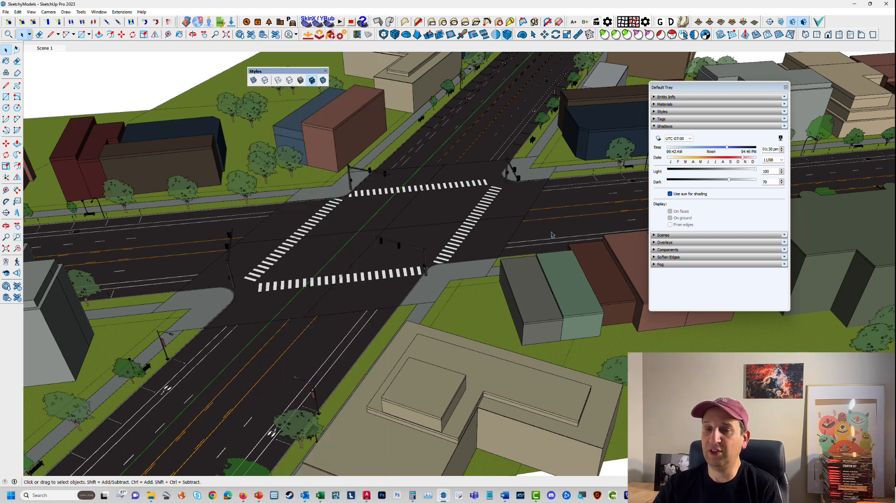
Enable sun shading for the model and set its Light value to 100 and Dark value to 67.
middle_drag(459, 222, 457, 264)
scroll(429, 222, down, 2)
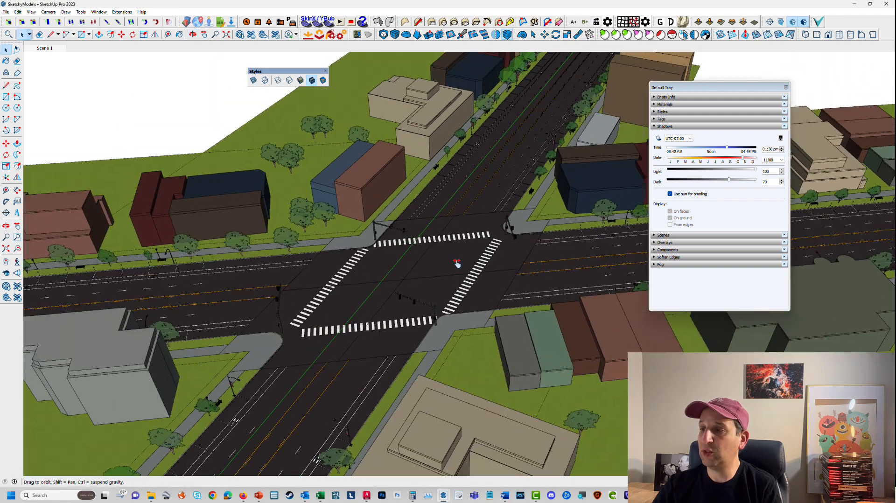
click(670, 194)
click(670, 194)
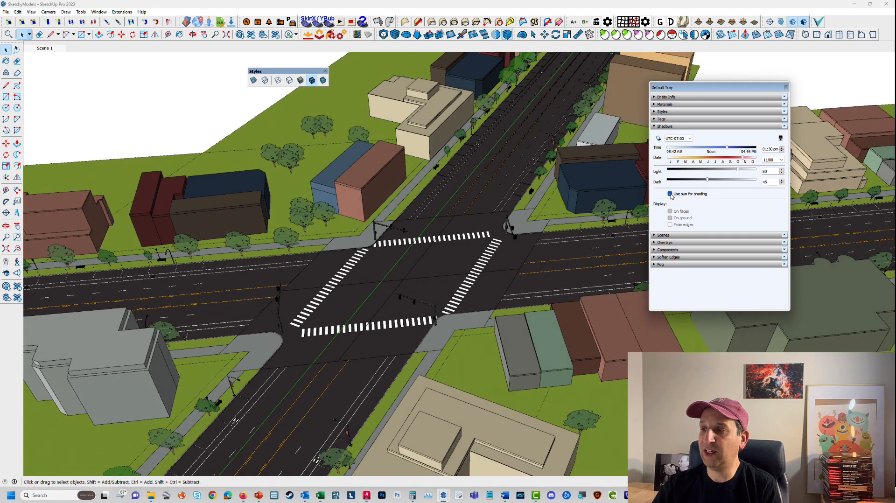
drag(739, 171, 765, 172)
drag(708, 180, 727, 180)
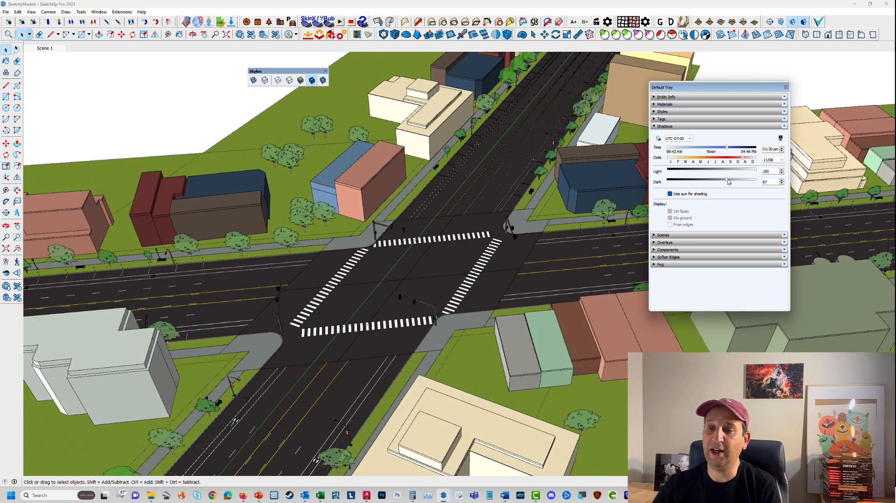
Open the round street tree component near the intersection corner for editing and unhide all its edges.
middle_drag(519, 286, 474, 252)
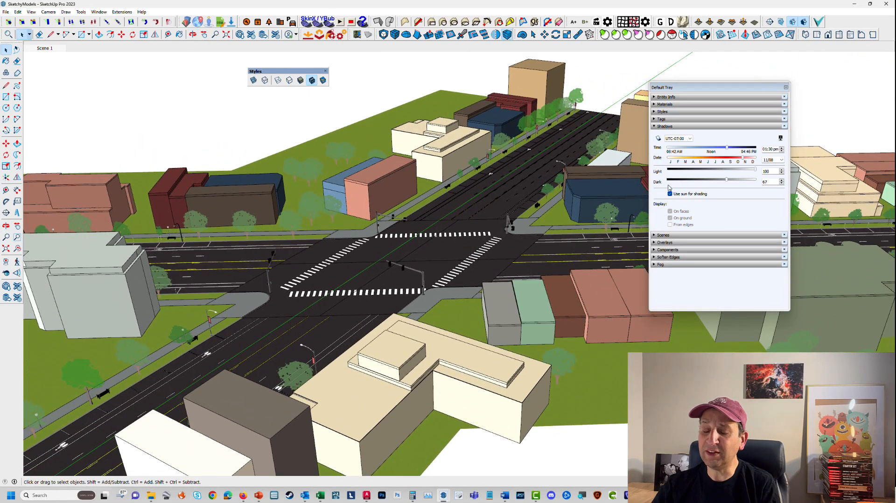
scroll(310, 256, up, 2)
scroll(280, 223, up, 3)
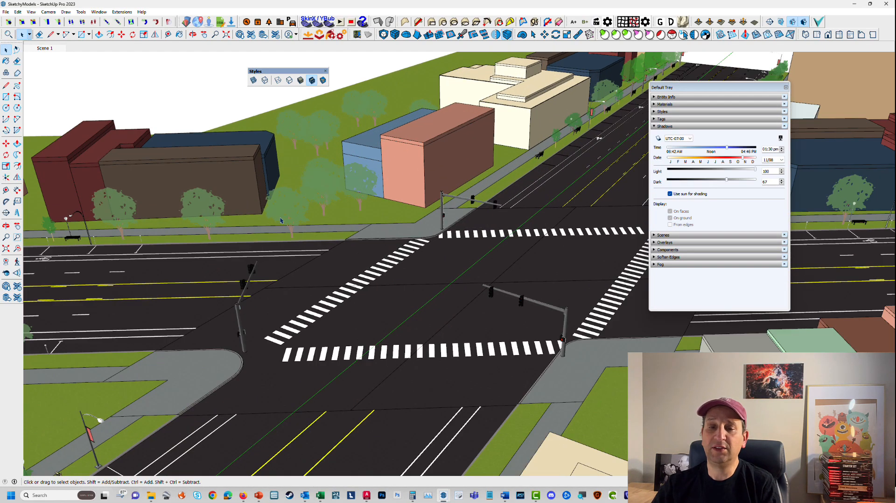
shift+middle_drag(279, 222, 329, 242)
scroll(329, 242, up, 3)
double_click(386, 239)
double_click(385, 239)
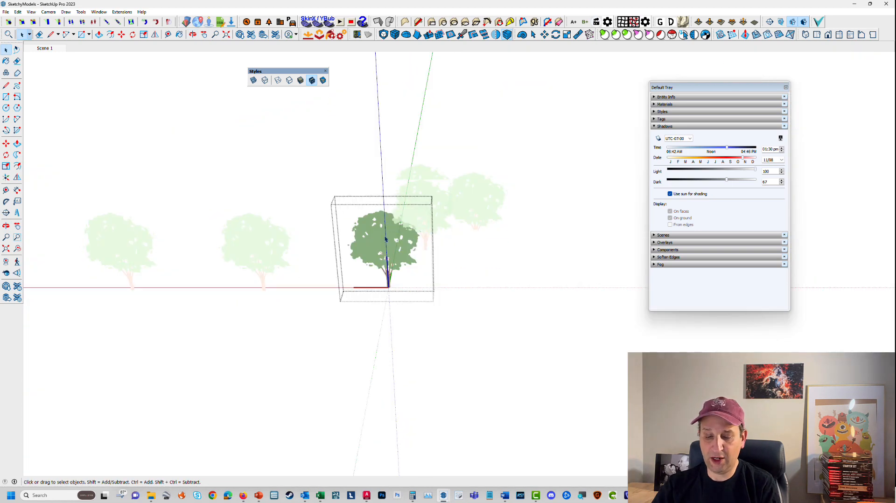
triple_click(385, 239)
scroll(385, 238, up, 3)
right_click(378, 200)
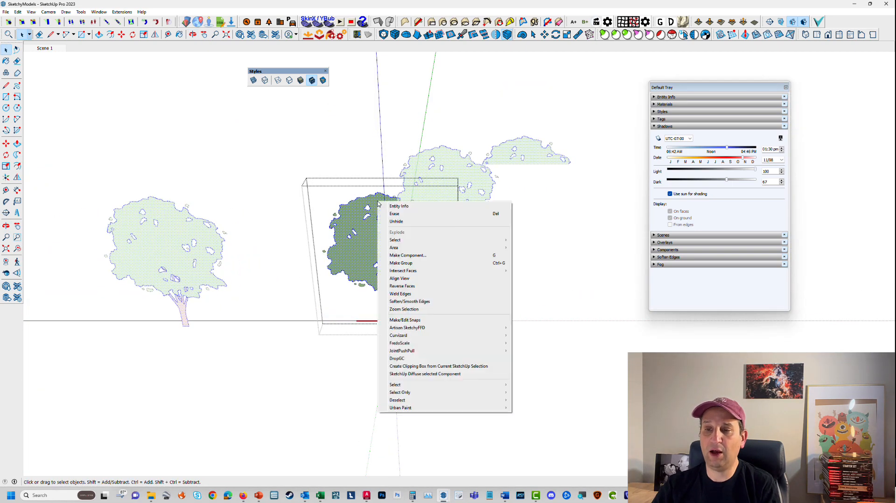
click(392, 221)
key(Escape)
key(Escape)
scroll(385, 235, down, 4)
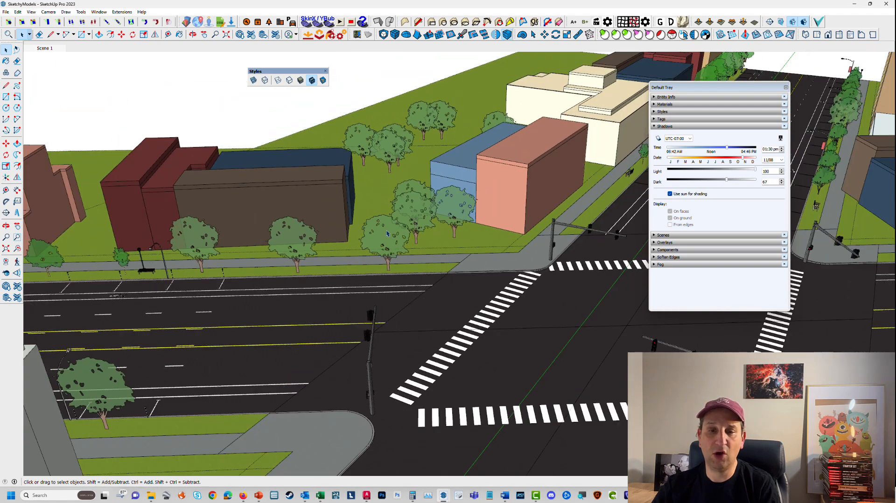
Open the small tree component beside the bench for editing and unhide all its edges.
middle_drag(386, 235, 348, 255)
scroll(188, 259, up, 1)
scroll(188, 259, up, 6)
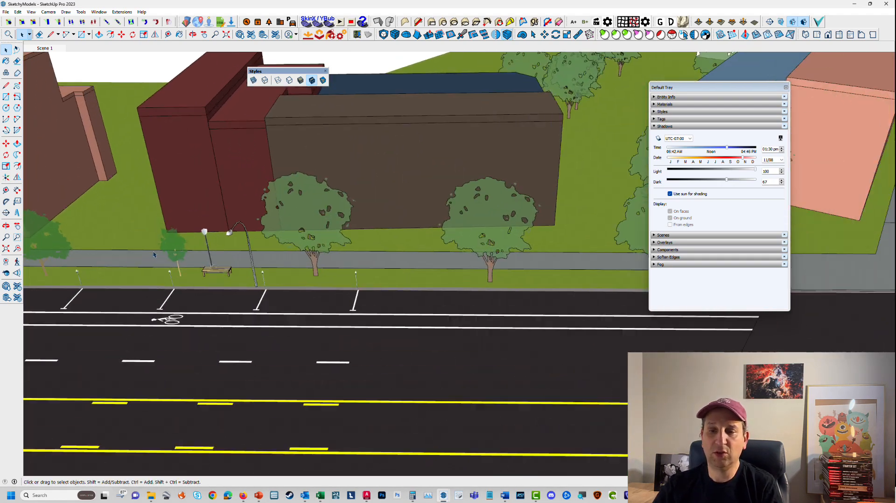
double_click(273, 254)
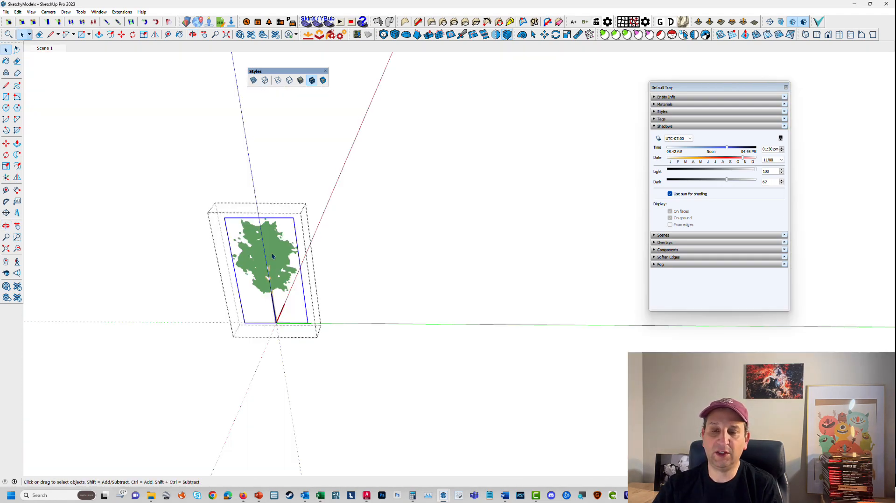
right_click(273, 255)
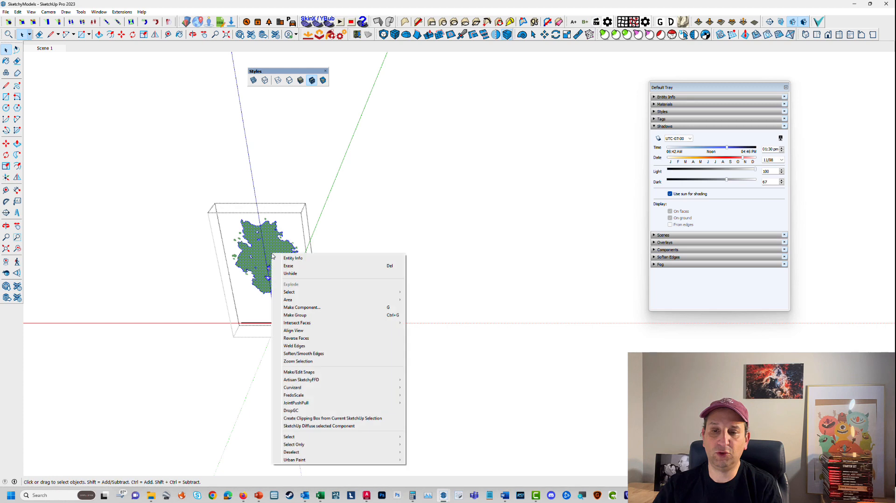
click(290, 274)
scroll(322, 263, down, 3)
click(372, 248)
scroll(344, 256, down, 3)
Open the parking meter component beside the small tree for editing and unhide the edges of its head.
scroll(277, 283, up, 4)
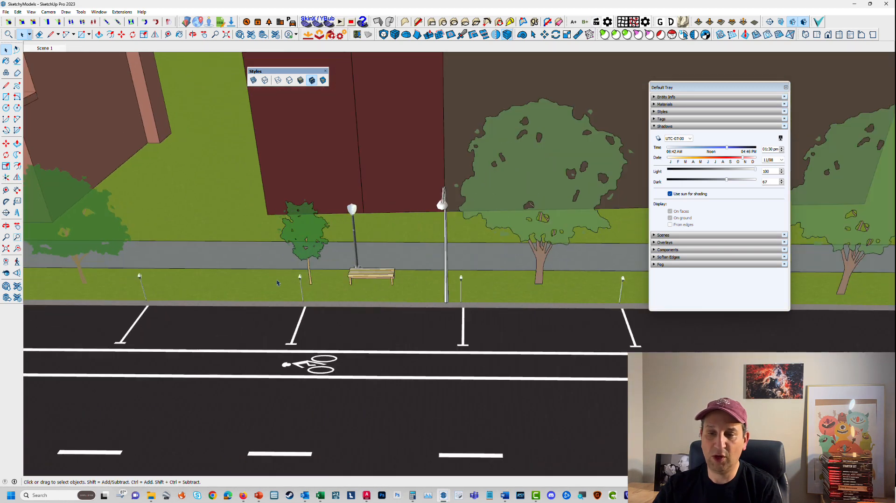
scroll(286, 276, up, 3)
double_click(308, 282)
double_click(308, 281)
click(308, 281)
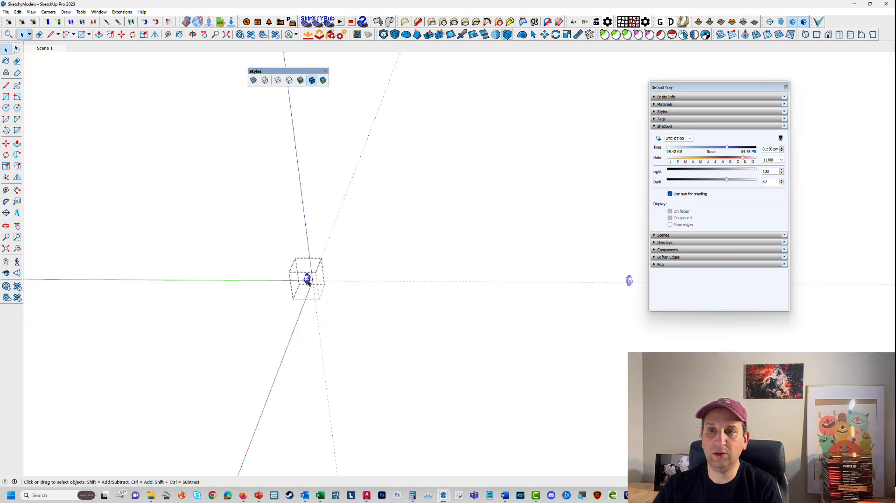
right_click(307, 281)
click(333, 74)
scroll(315, 279, up, 2)
click(309, 309)
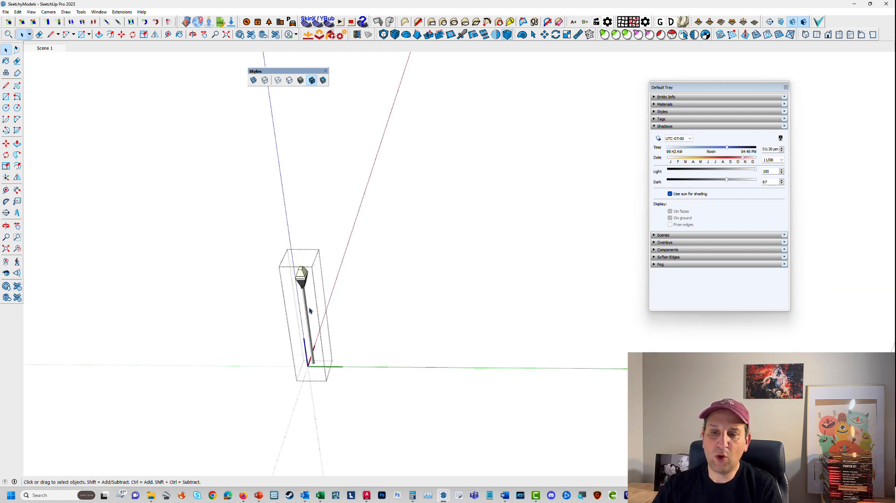
scroll(309, 311, up, 1)
triple_click(306, 316)
right_click(306, 315)
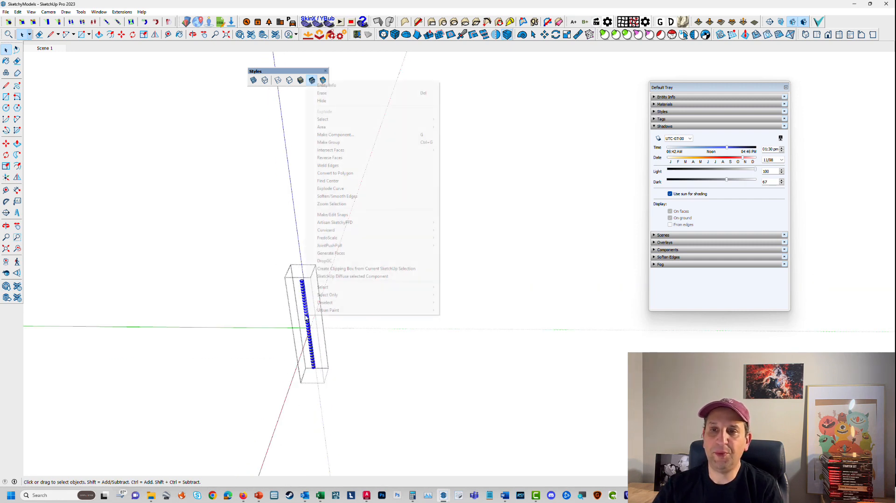
click(322, 101)
scroll(330, 350, down, 5)
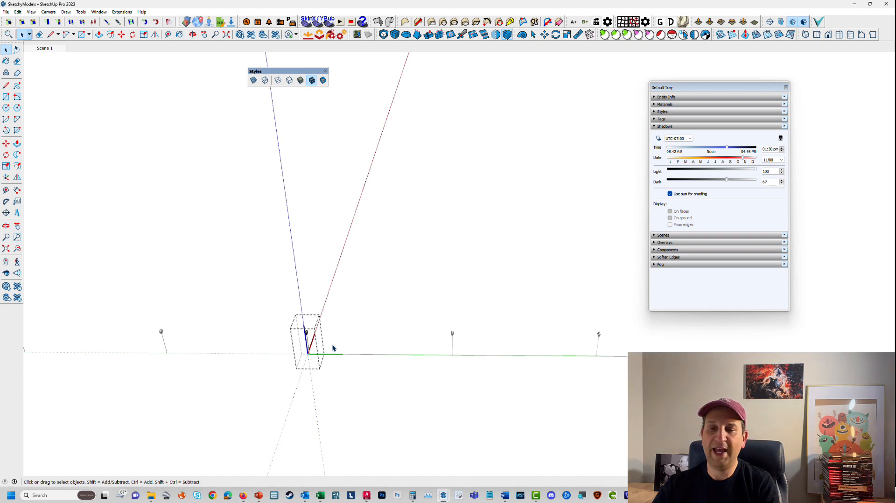
click(333, 347)
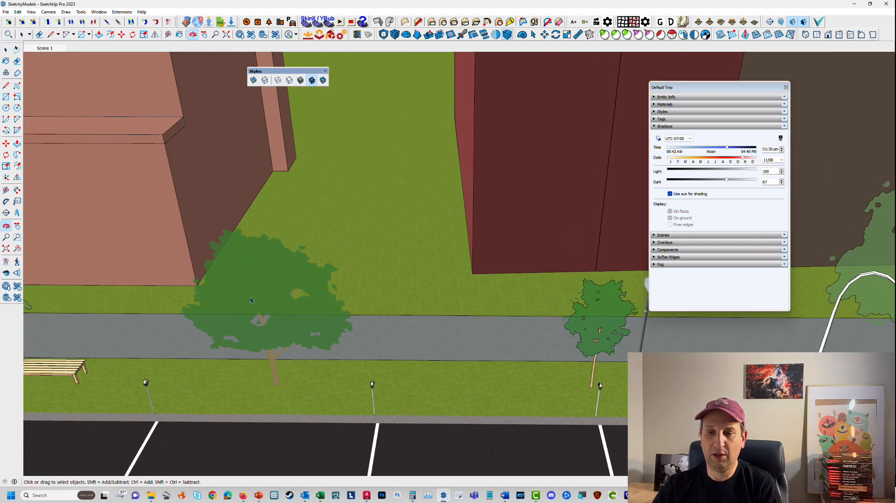
Open the broad green tree component in front of the pink building for editing and unhide all its edges.
double_click(266, 294)
triple_click(266, 291)
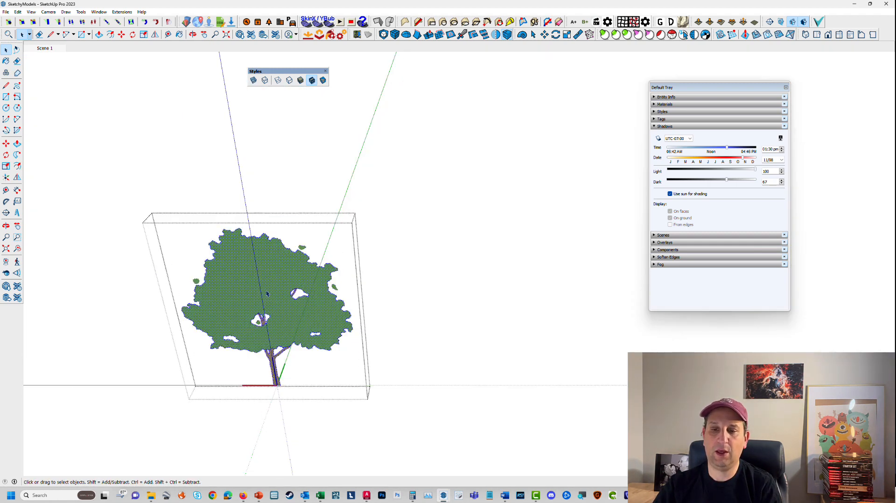
right_click(265, 291)
click(281, 311)
scroll(264, 302, down, 3)
scroll(262, 302, down, 3)
click(333, 327)
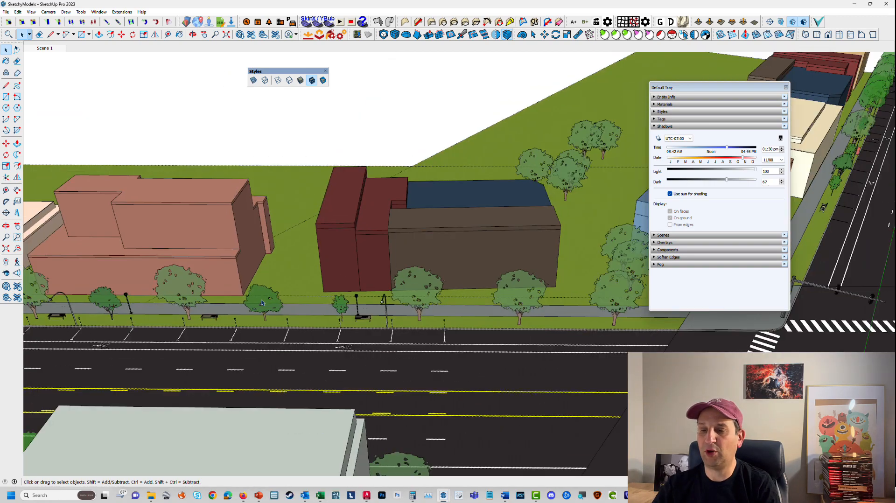
scroll(275, 261, down, 4)
middle_drag(327, 355, 423, 344)
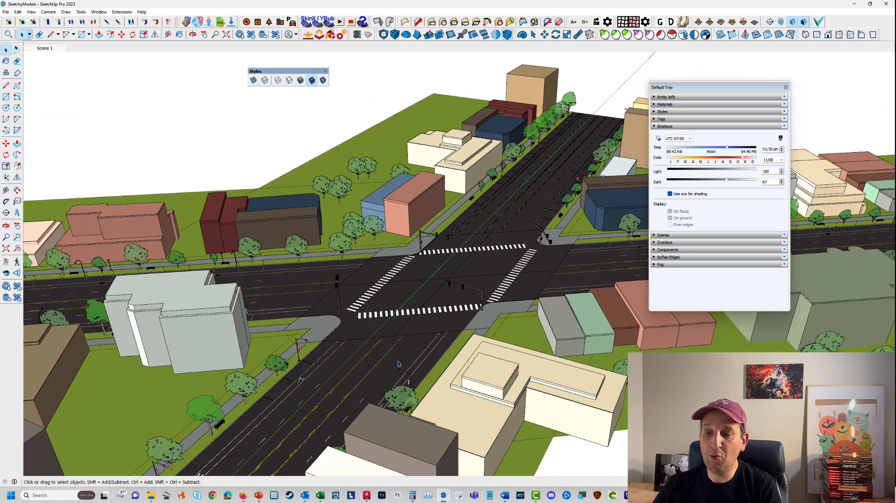
scroll(401, 350, up, 5)
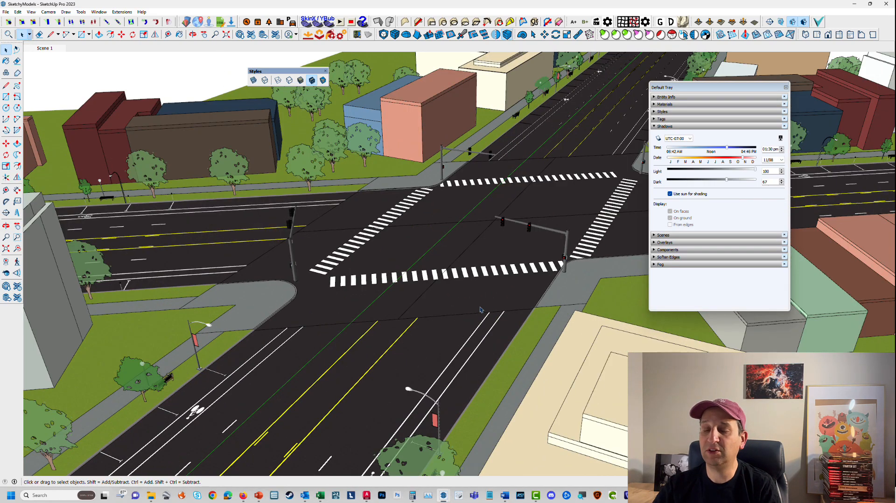
Open the Style Builder Competition Winners collection of model styles.
middle_drag(349, 288, 397, 271)
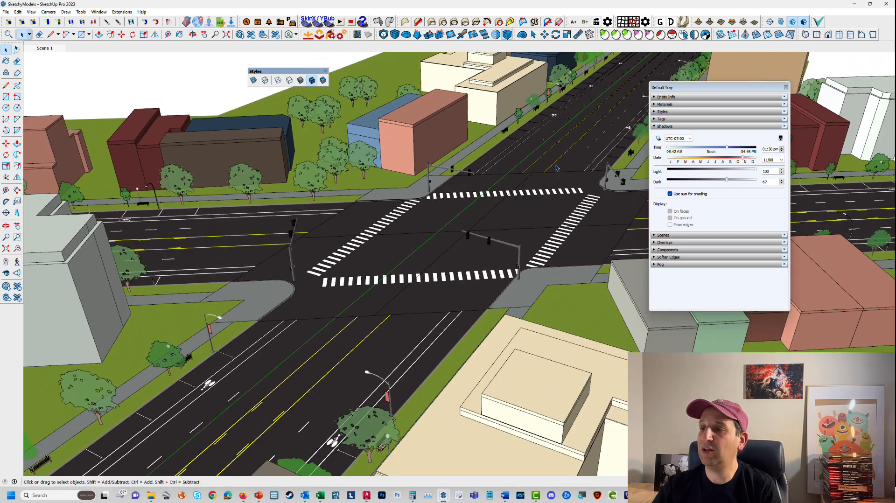
click(658, 127)
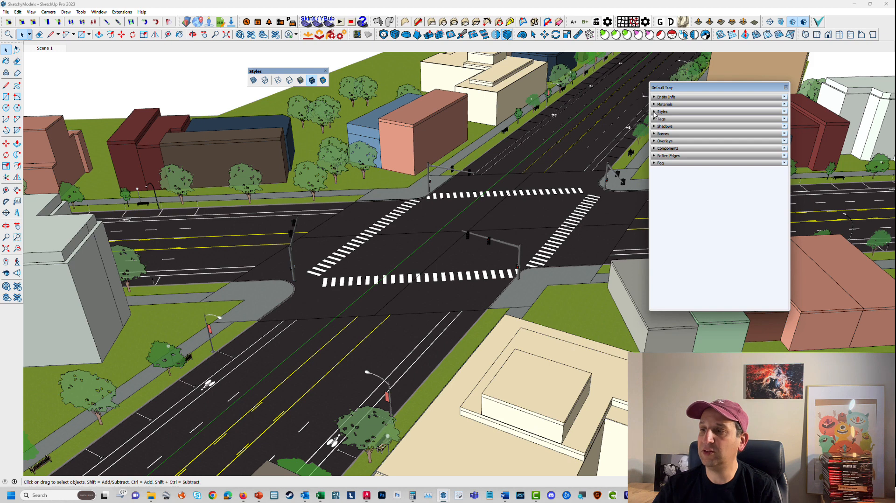
click(658, 112)
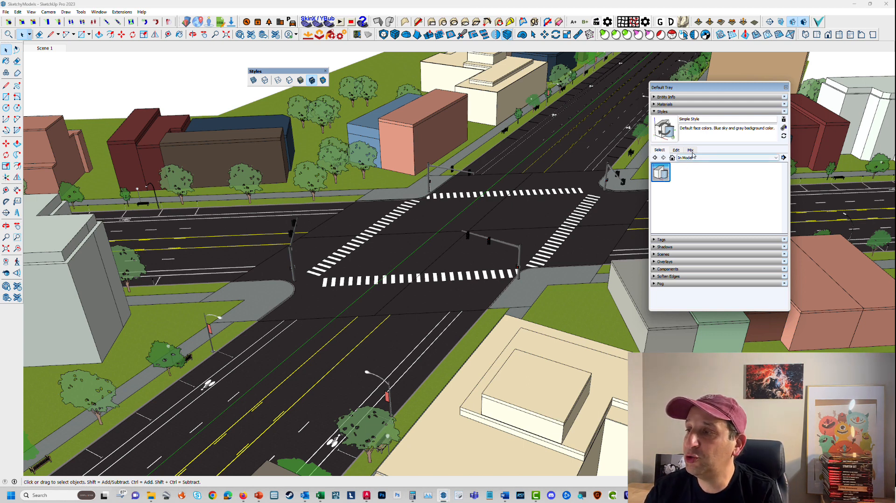
click(735, 157)
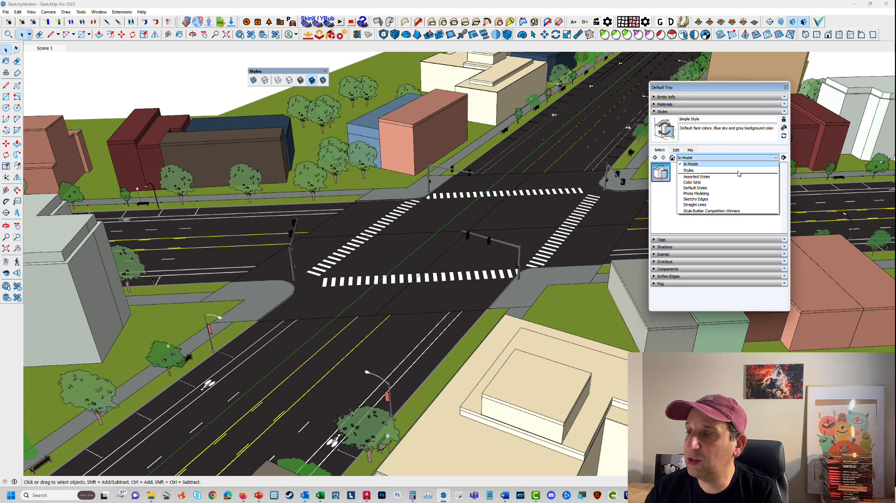
click(710, 211)
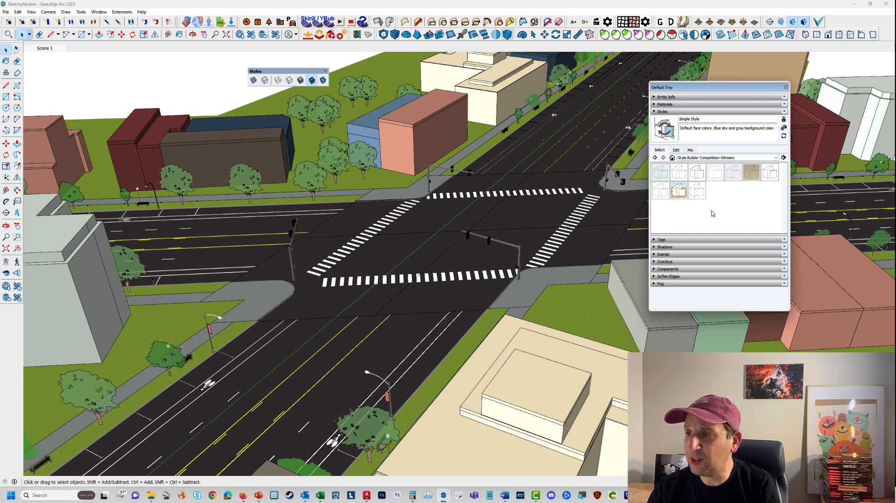
Try the Pencil on Graph Paper and Lines with Wide Marker styles on the intersection model.
click(732, 178)
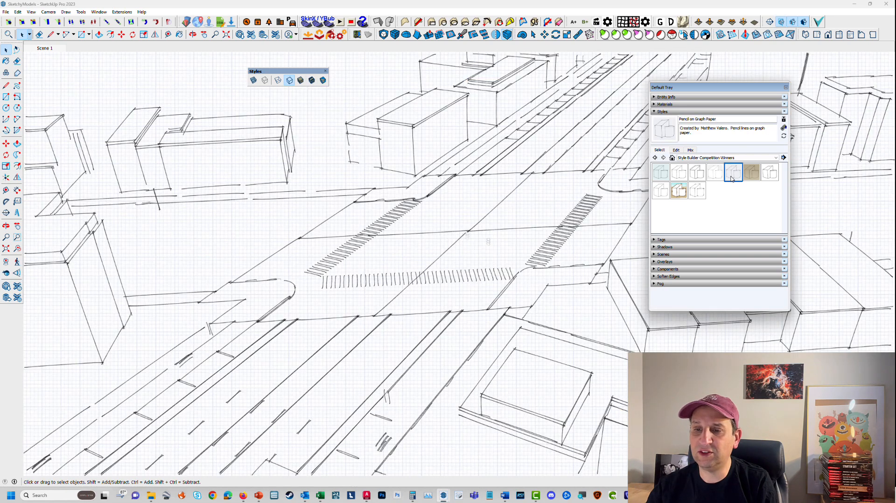
scroll(476, 280, down, 3)
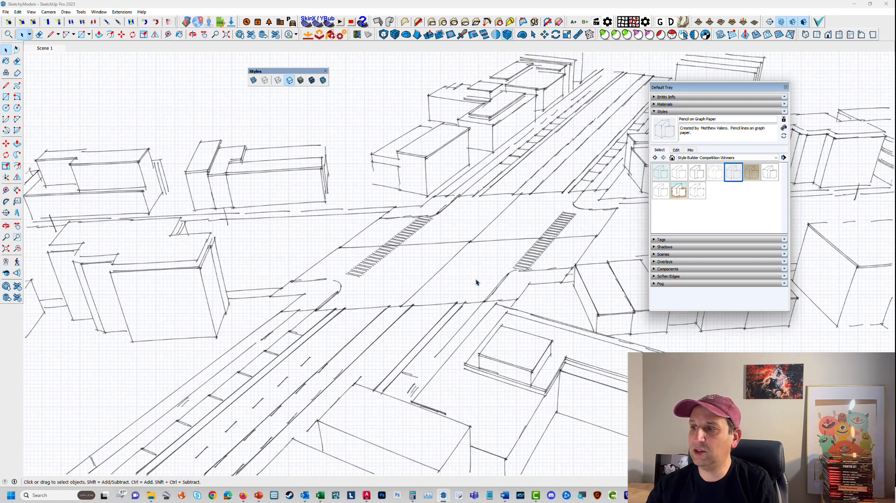
click(715, 174)
click(697, 174)
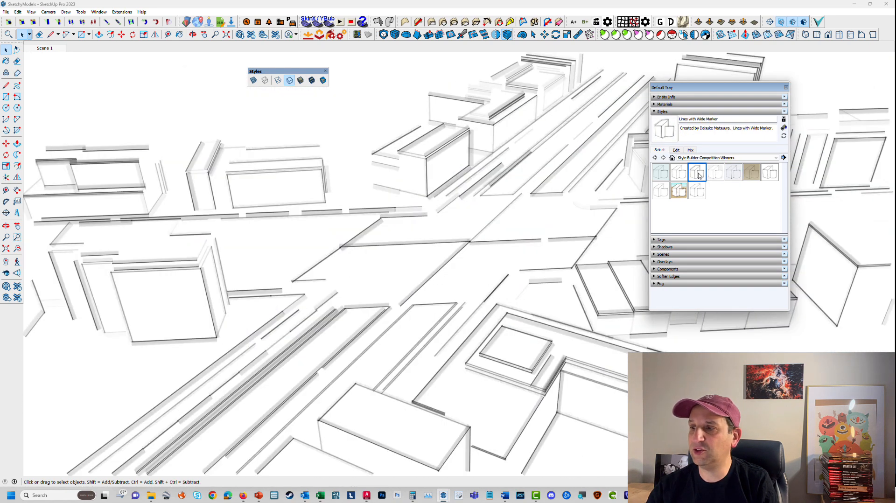
Apply the Pencil Sketch with Darker Traced lines style and display the faces shaded without textures.
click(771, 175)
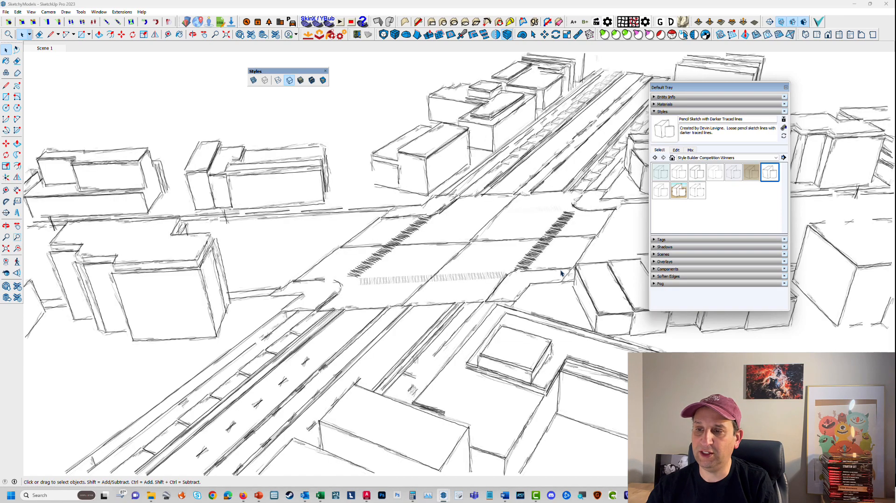
scroll(561, 273, up, 4)
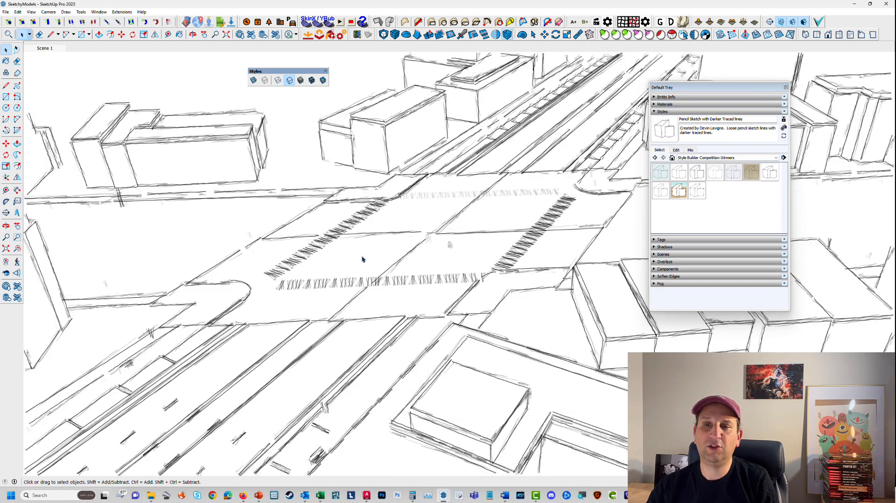
middle_drag(362, 260, 380, 197)
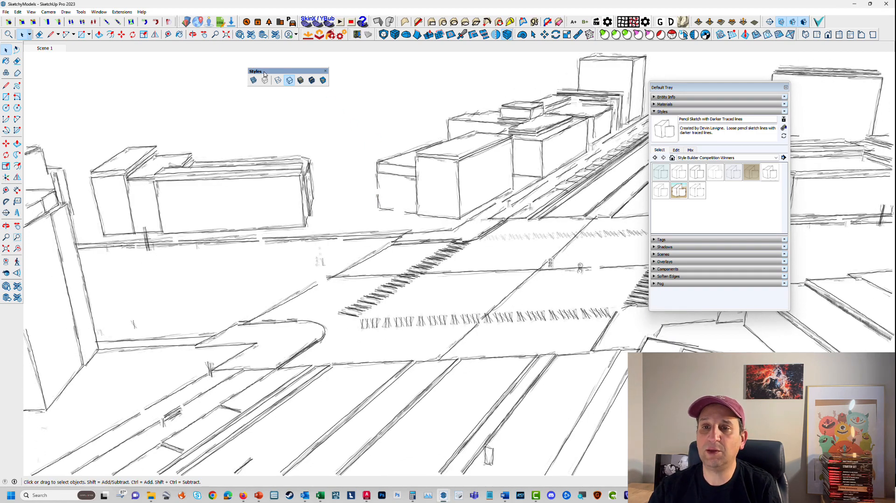
click(301, 81)
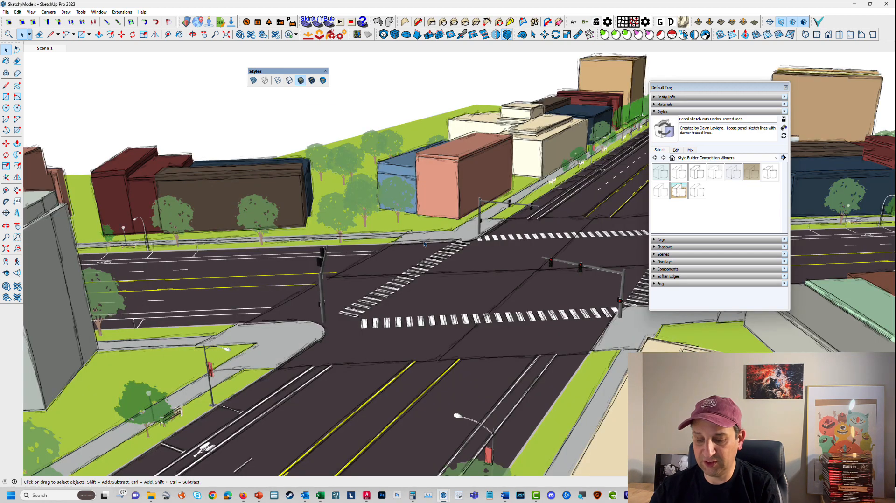
middle_drag(413, 249, 424, 266)
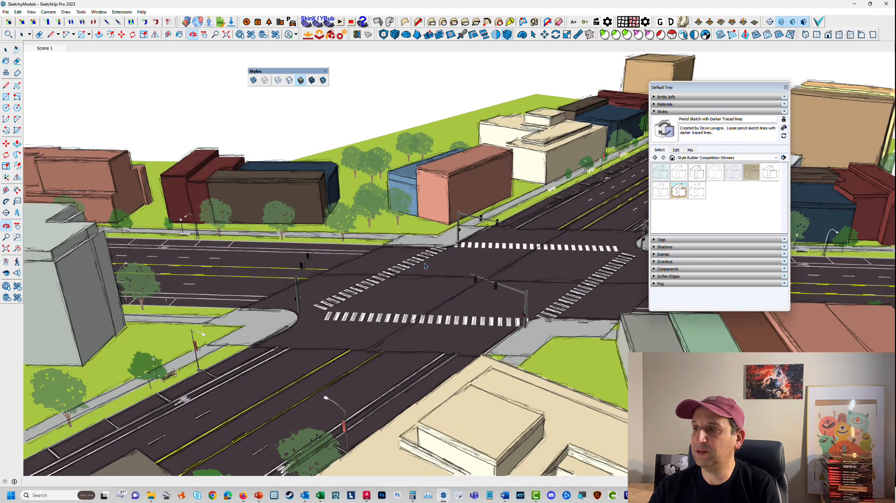
Raise the style's edge level of detail to its maximum and inspect the sketch lines on the trees.
click(675, 150)
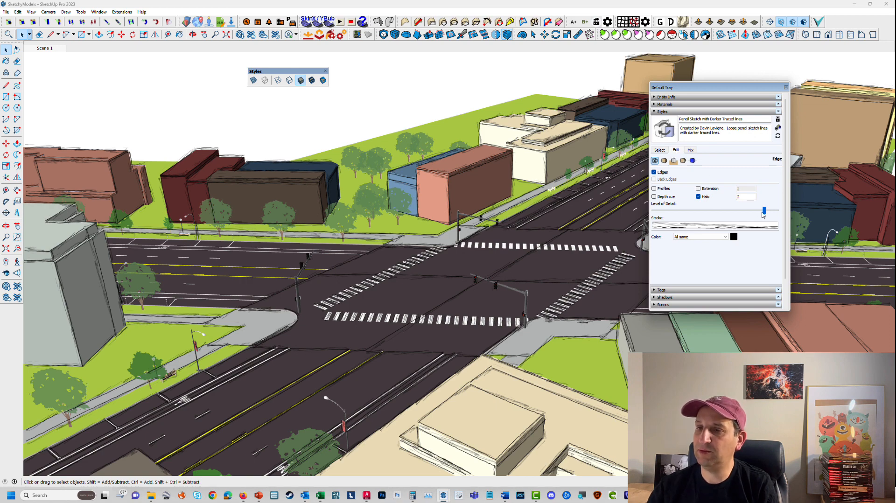
mouse_move(764, 215)
mouse_down()
mouse_move(793, 216)
mouse_move(778, 216)
mouse_up()
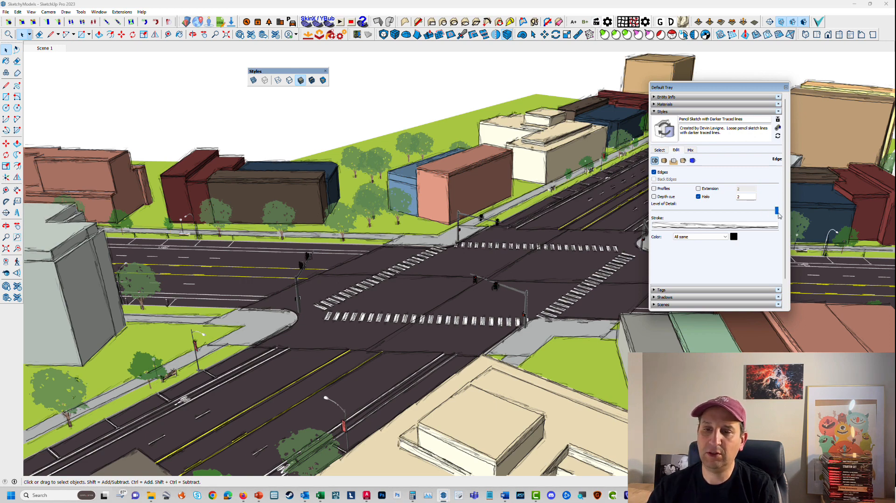
scroll(335, 218, up, 10)
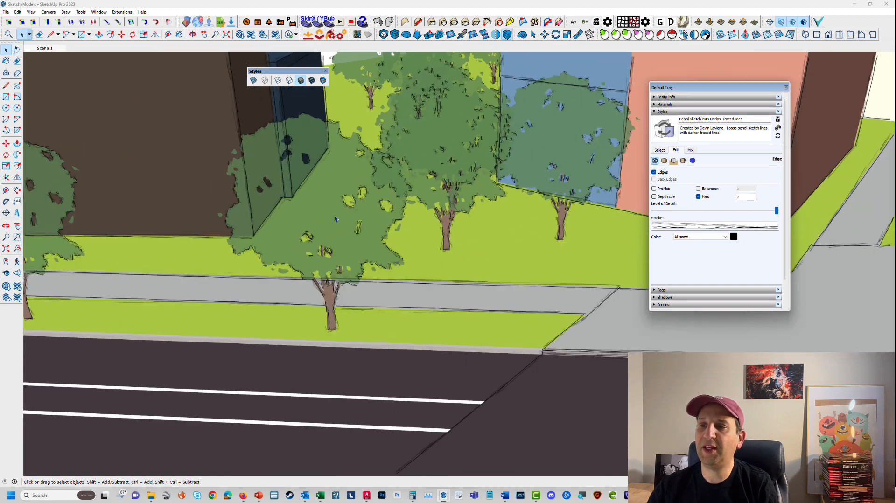
scroll(335, 218, down, 10)
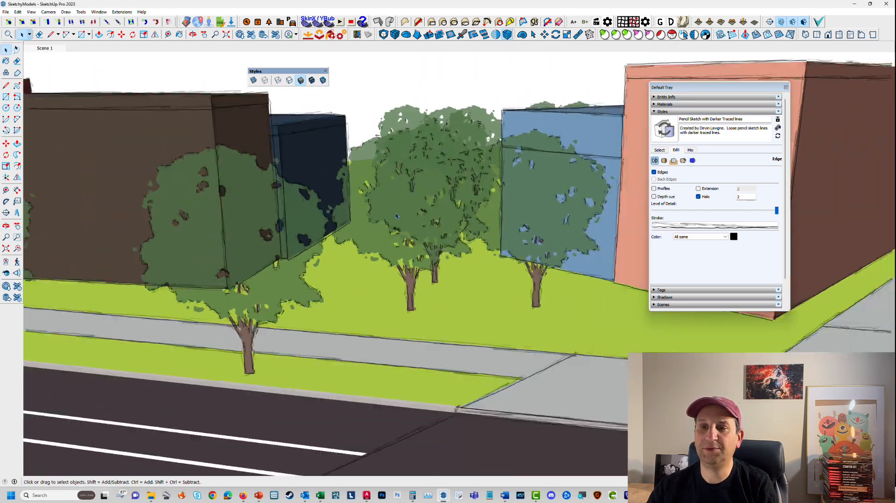
scroll(396, 215, down, 3)
scroll(396, 215, up, 4)
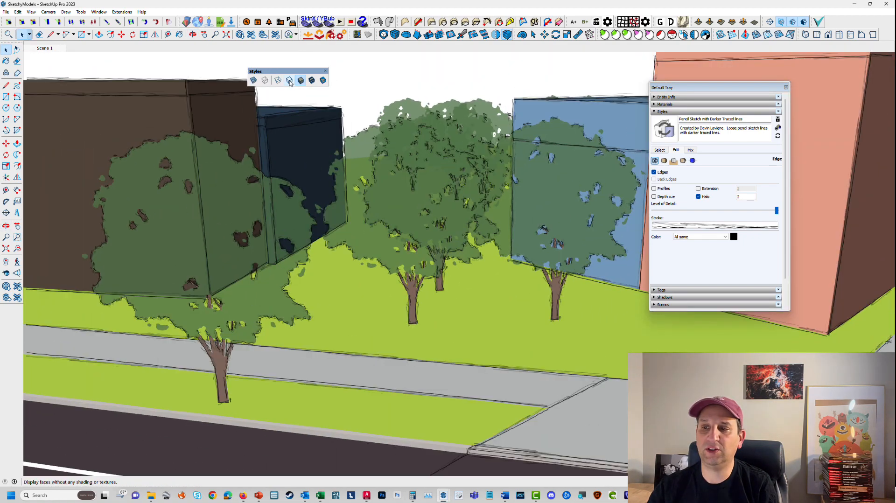
Preview the trees and buildings in hidden line display and return to shaded faces.
click(289, 81)
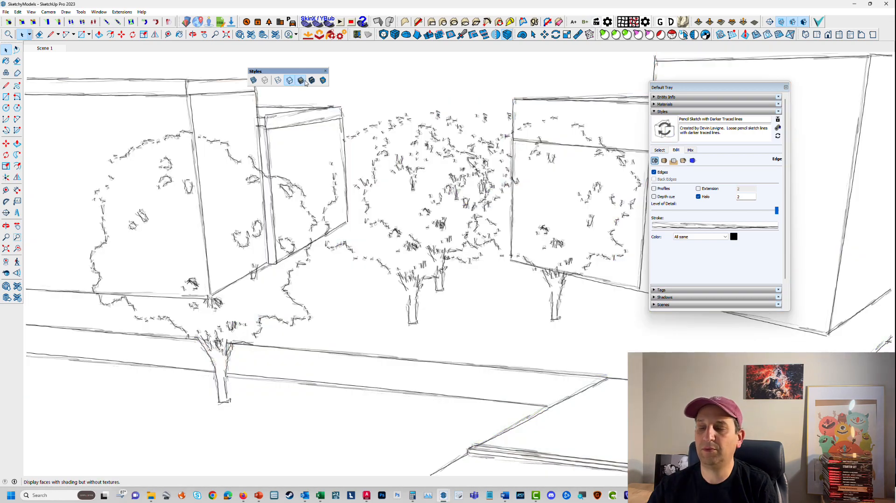
click(300, 80)
scroll(476, 223, down, 8)
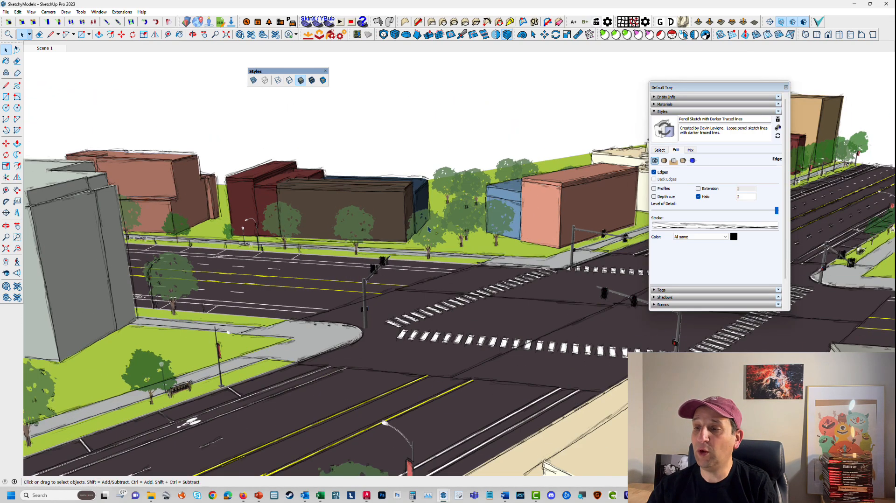
scroll(428, 228, down, 4)
middle_drag(428, 229, 650, 205)
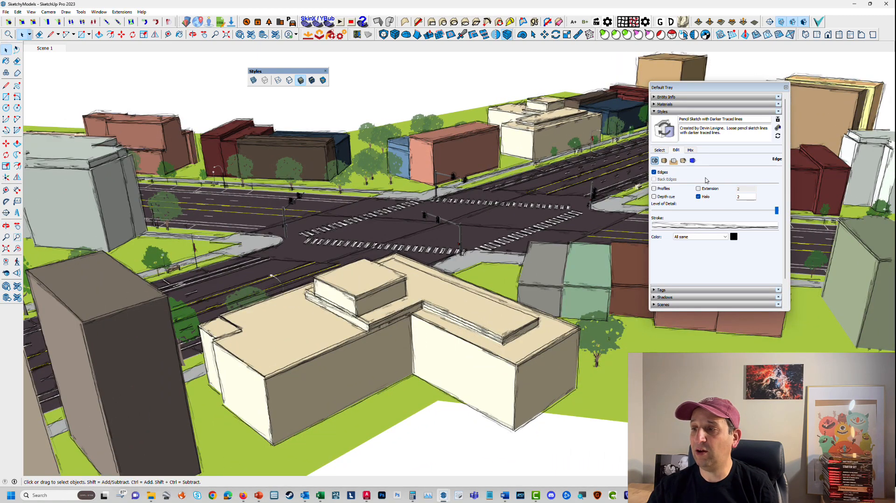
Enable the Extension, Depth cue and Profiles edge options of the pencil sketch style.
click(659, 150)
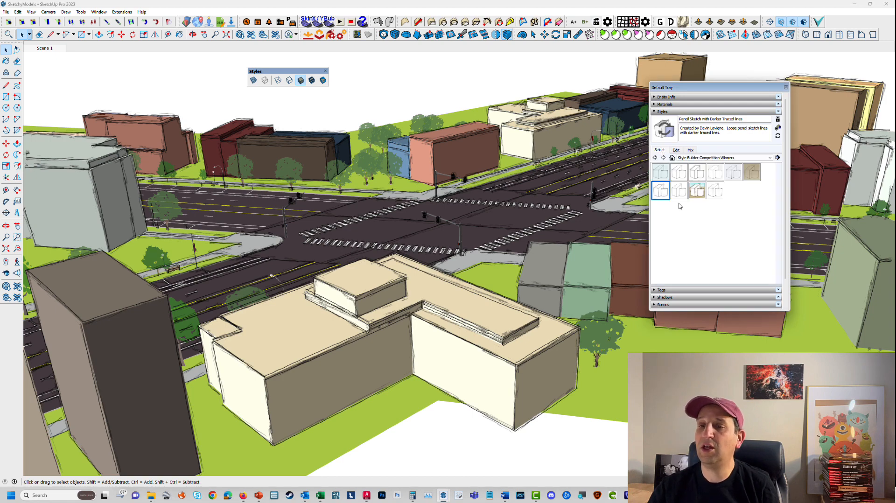
middle_drag(543, 179, 542, 207)
click(675, 150)
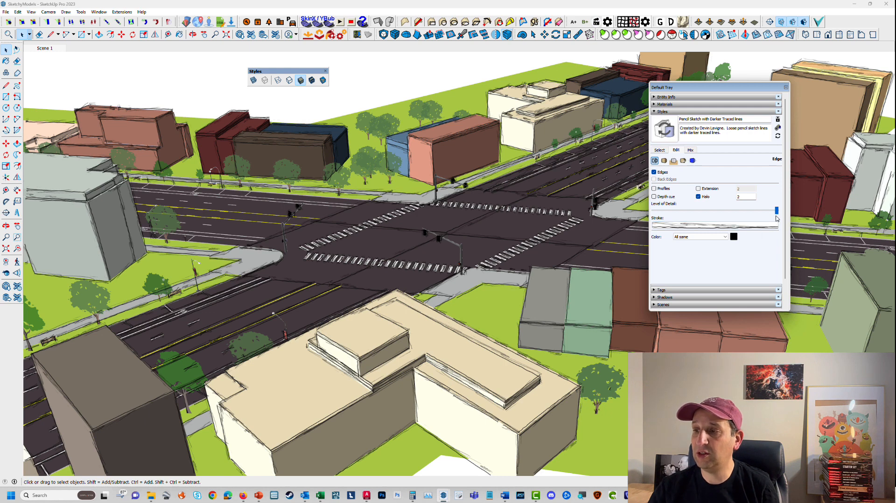
click(699, 189)
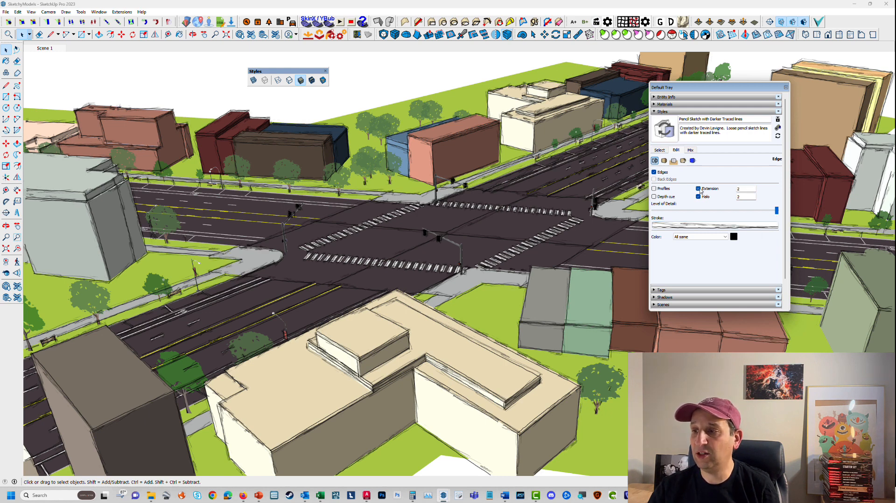
click(654, 197)
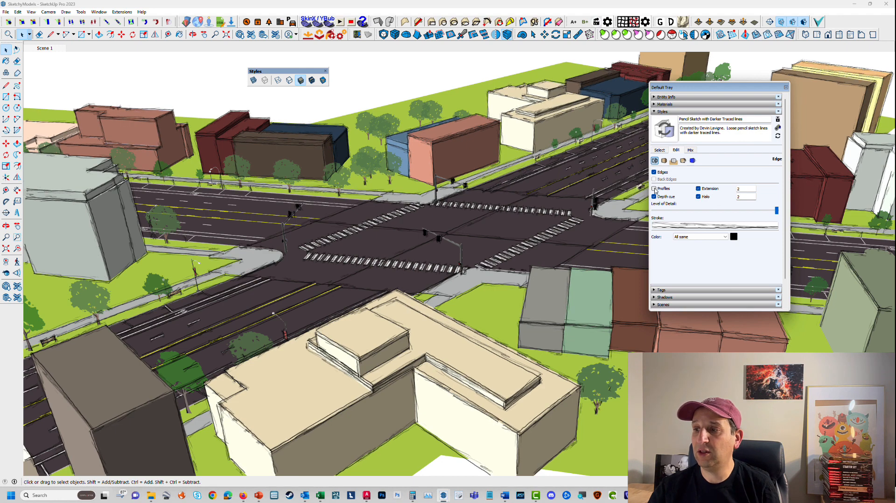
click(654, 189)
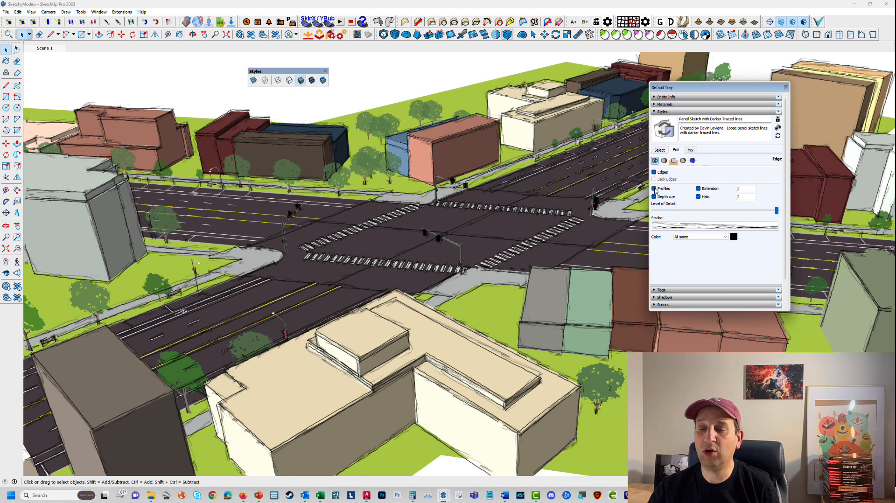
Sample the Grass Light Green material from the lawn and mute its HSB color to saturation 28 and brightness 51.
mouse_move(474, 216)
middle_down()
mouse_move(449, 291)
mouse_move(466, 253)
mouse_move(456, 247)
middle_up()
scroll(449, 291, up, 2)
key(b)
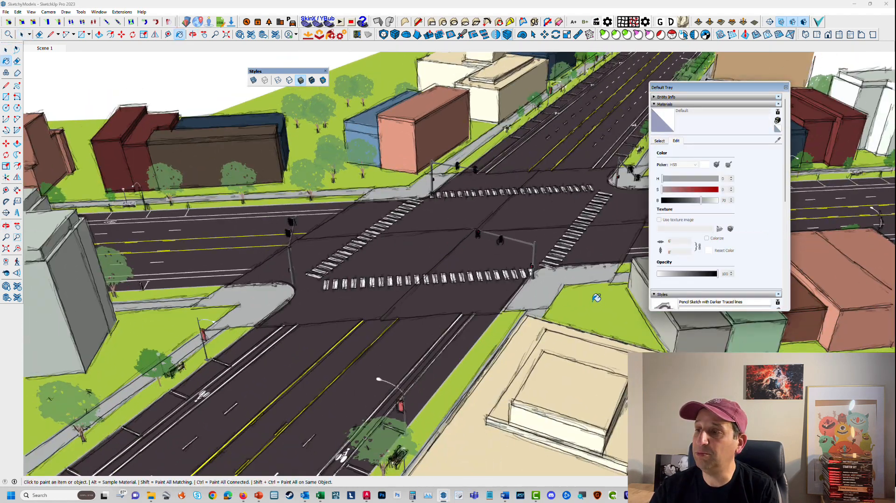
alt+click(596, 297)
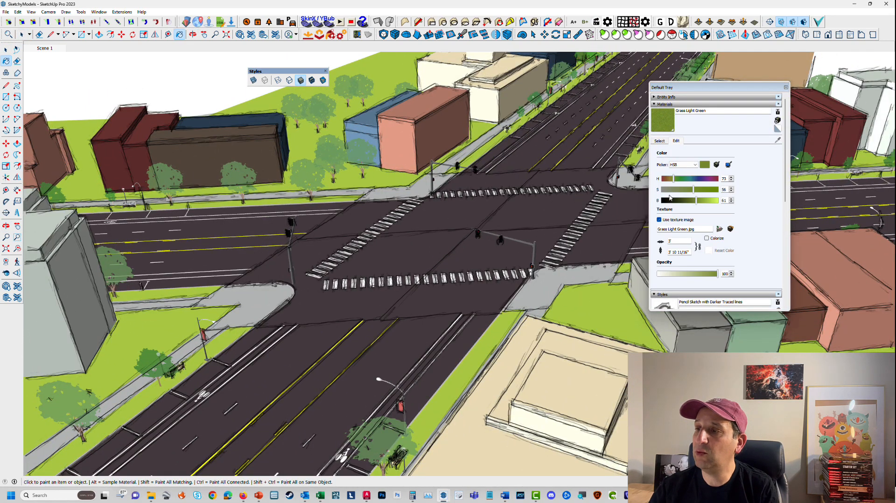
click(692, 165)
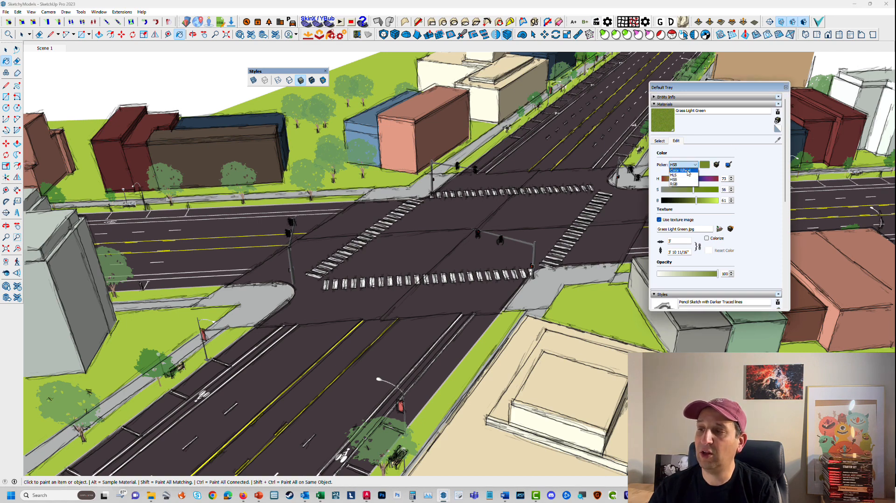
click(681, 180)
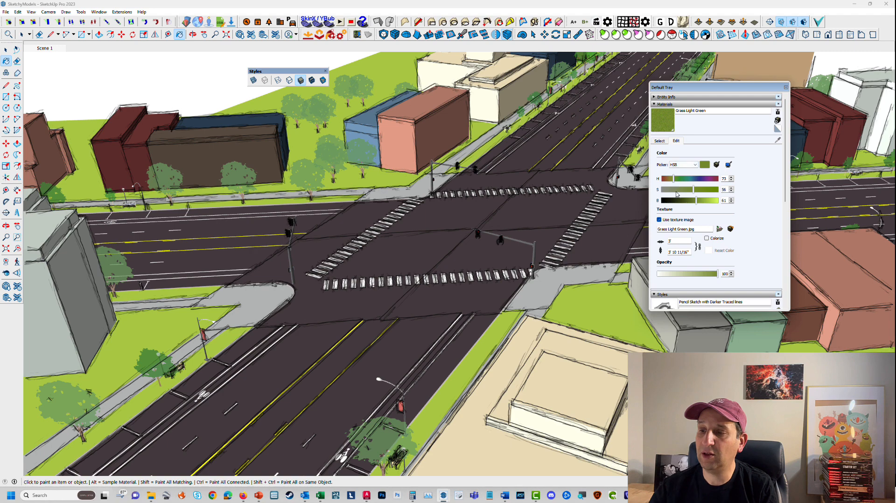
click(675, 191)
drag(676, 193, 679, 194)
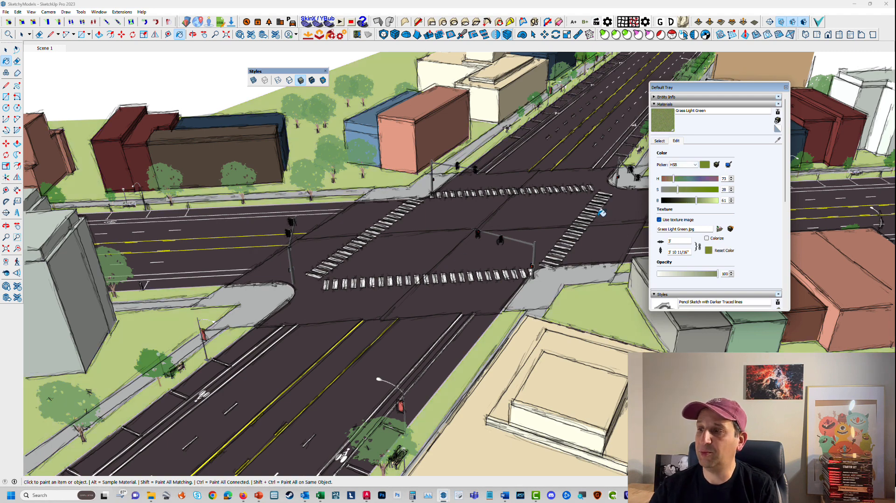
click(686, 201)
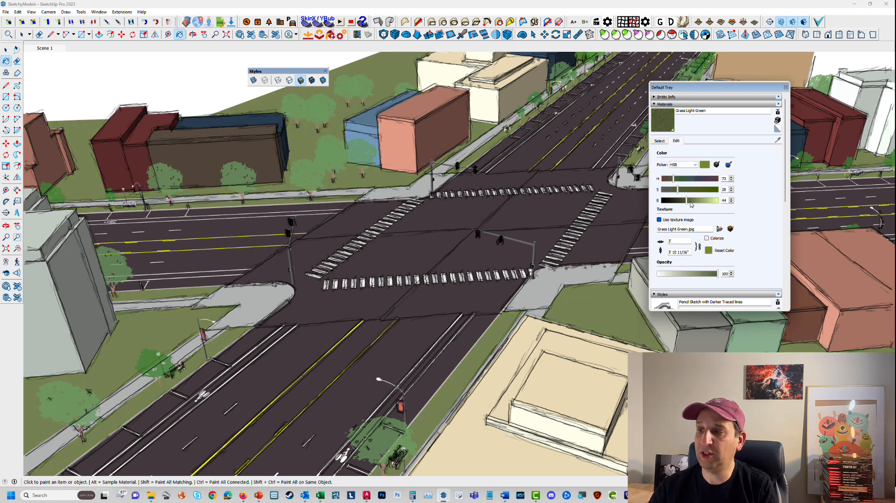
click(690, 202)
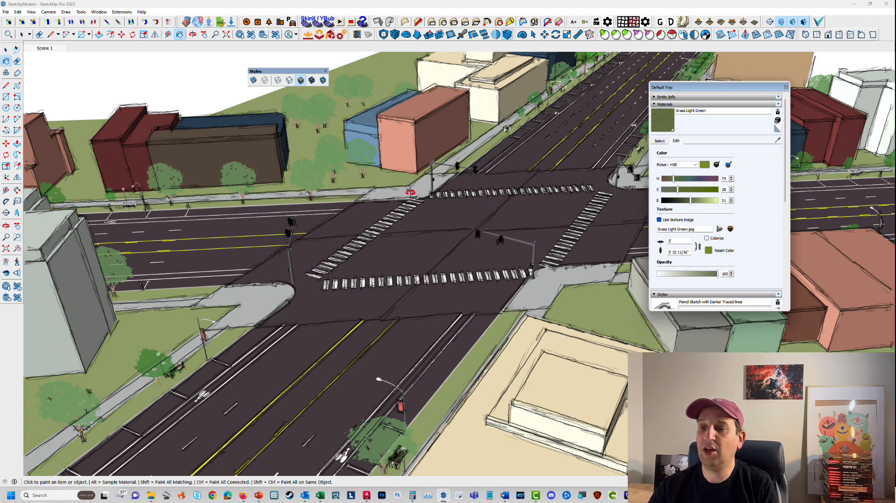
Frame an aerial view of the intersection and name its 2D graphic export SketchyModels Draft 01.jpg in the Models folder.
mouse_move(410, 193)
middle_down()
mouse_move(459, 210)
mouse_move(390, 198)
middle_up()
key(space)
middle_drag(449, 215, 402, 263)
click(5, 12)
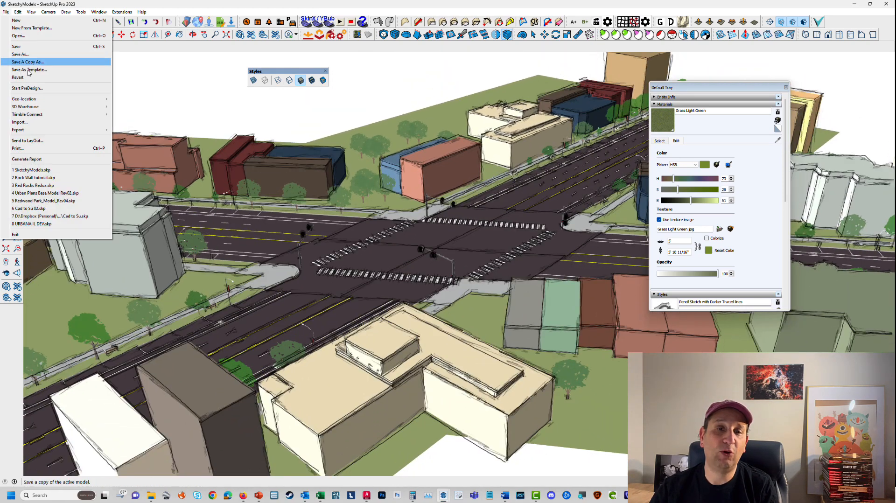
mouse_move(35, 129)
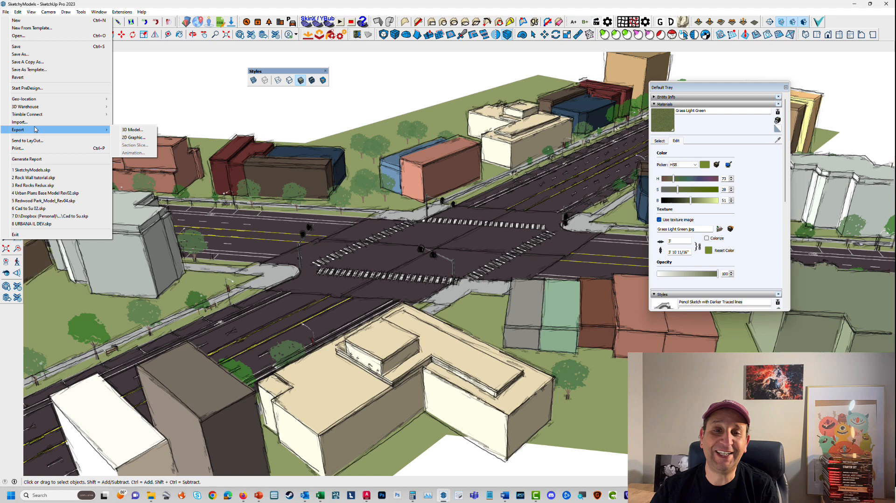
click(141, 138)
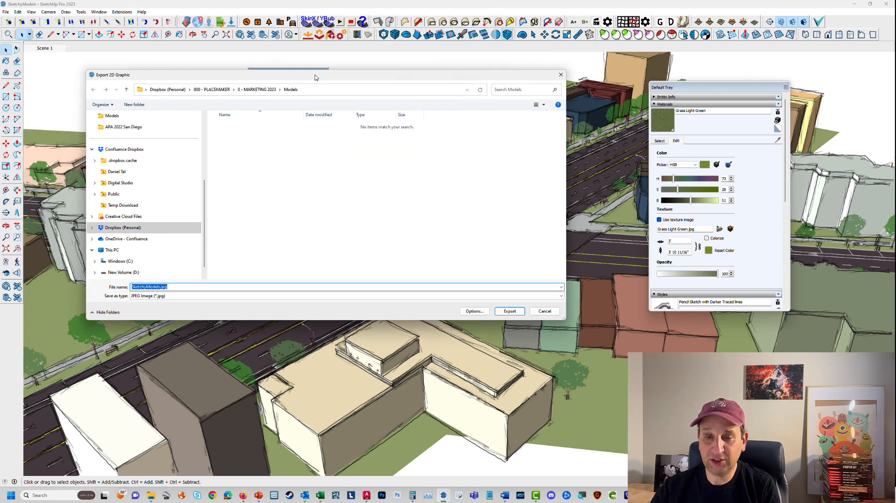
click(319, 97)
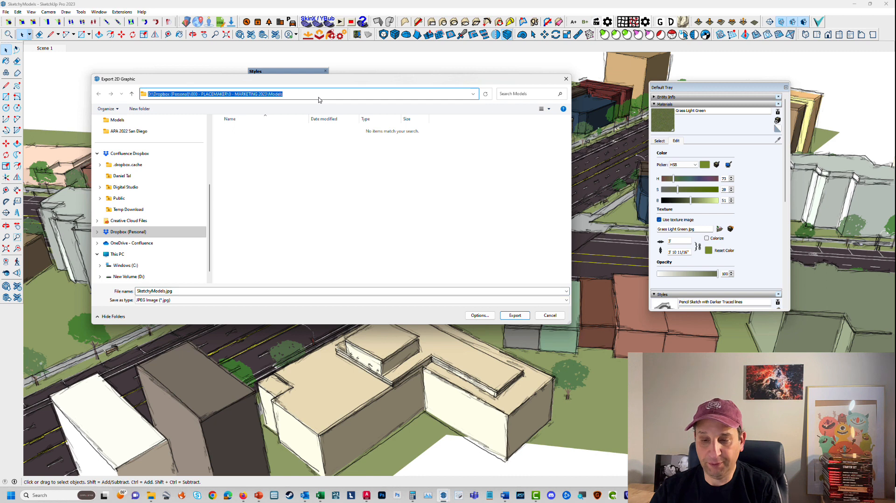
click(323, 188)
click(208, 294)
click(166, 291)
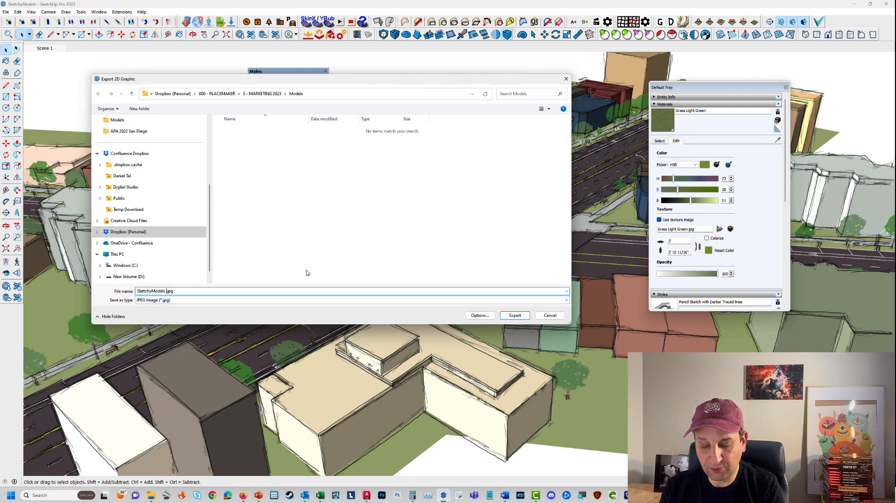
text(Draft 01)
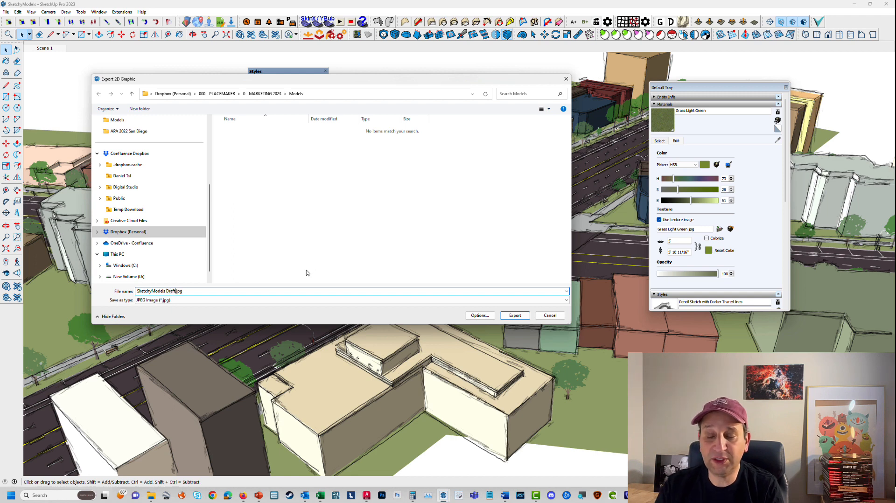
Export the JPEG with an image width of 2550 pixels and review the exported picture.
click(480, 316)
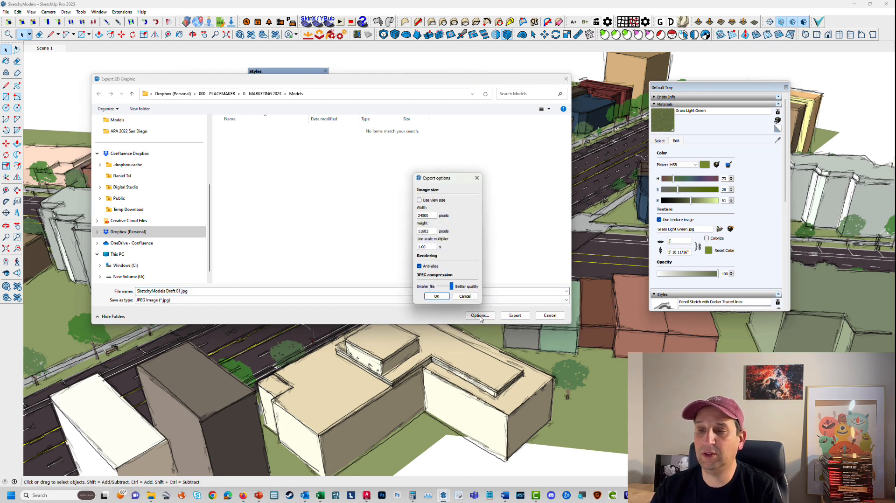
drag(431, 215, 387, 213)
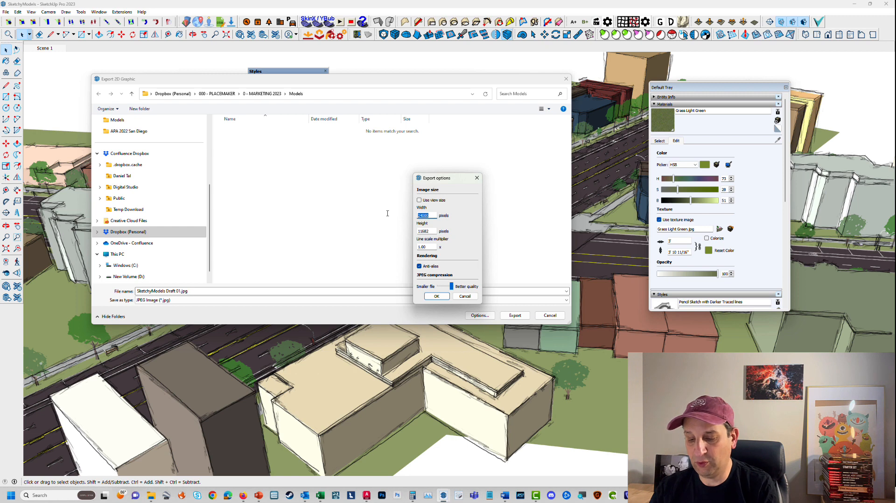
text(2550)
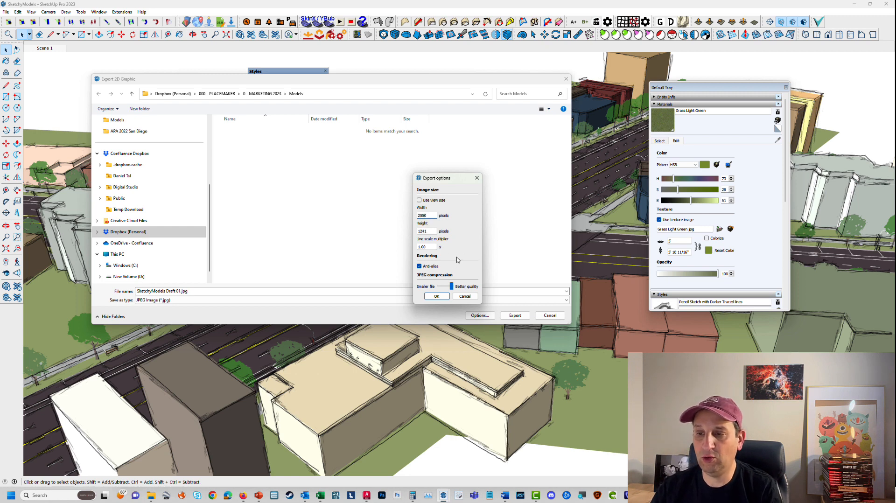
click(437, 296)
click(515, 316)
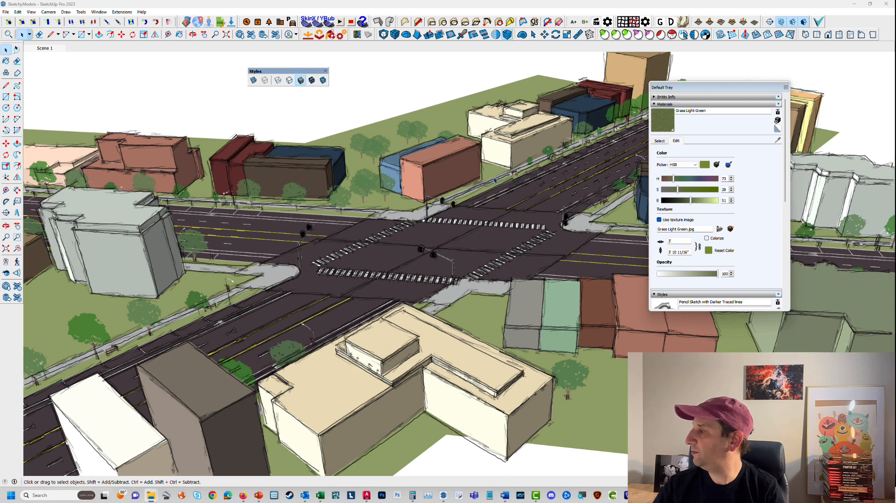
middle_drag(355, 191, 388, 211)
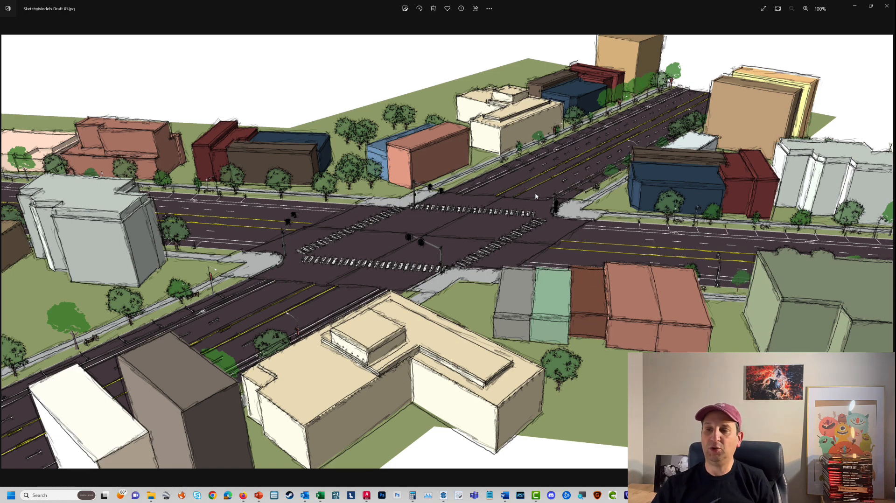
click(887, 6)
Apply the Light Grey Freestyle style from the Style Builder Competition Winners and display the model with shaded faces.
click(662, 141)
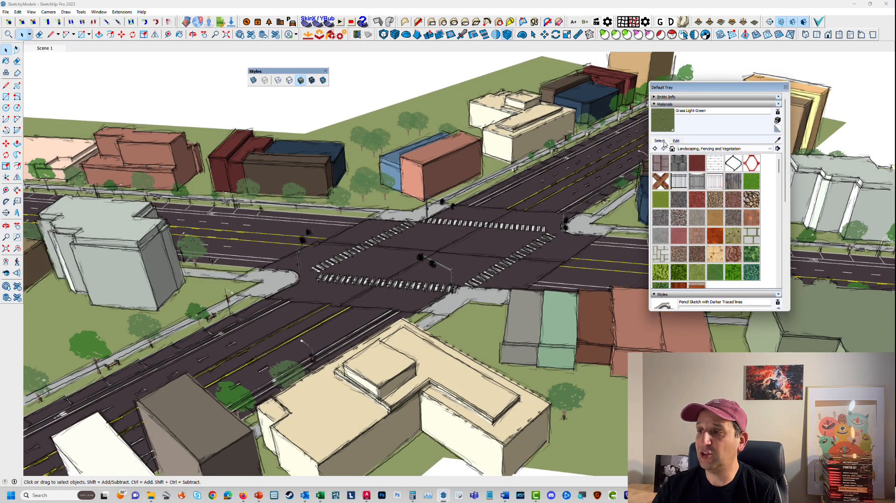
click(675, 141)
click(663, 104)
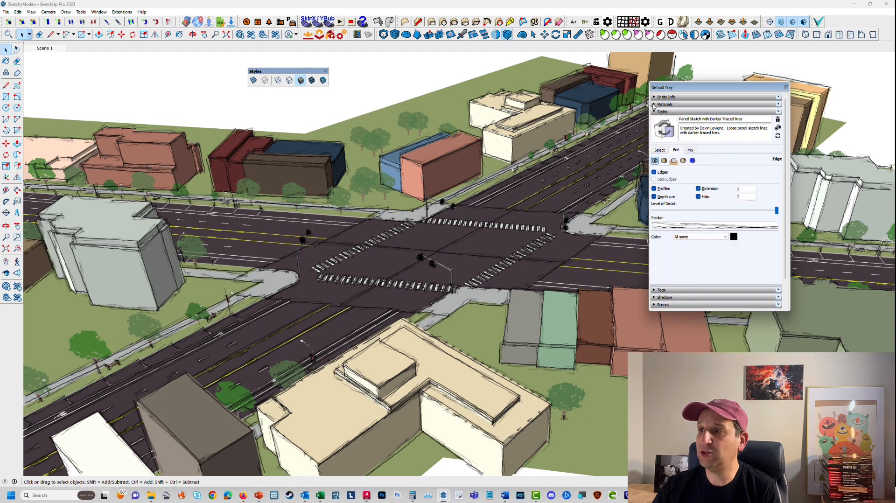
click(660, 150)
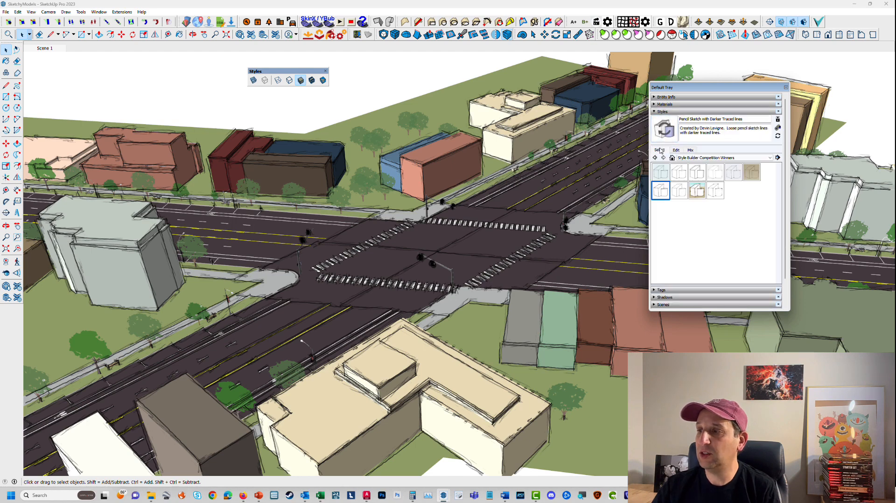
click(680, 173)
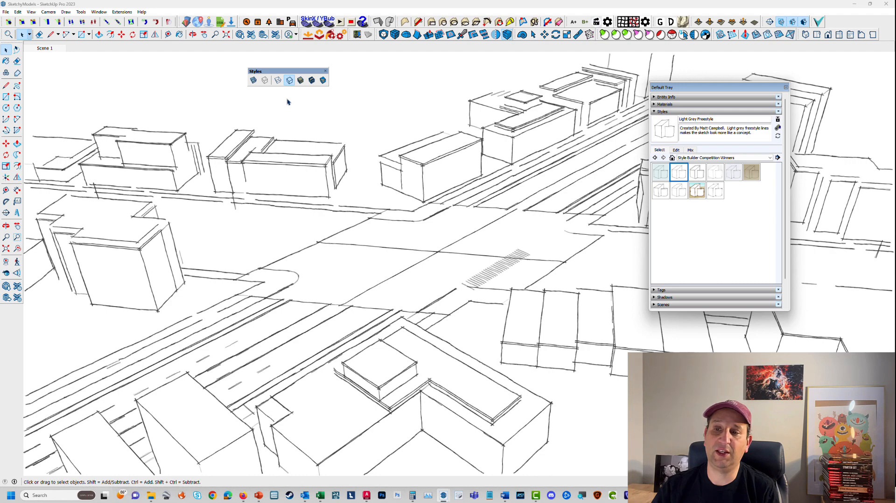
click(301, 81)
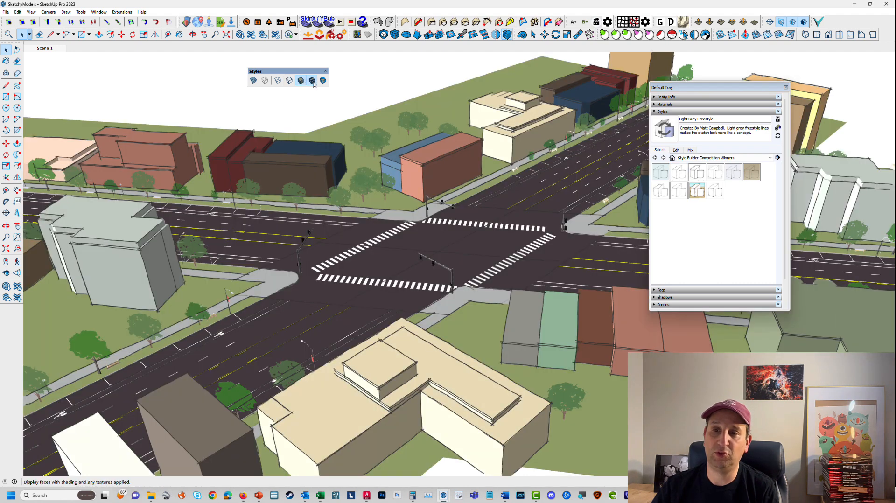
click(313, 82)
click(301, 81)
Examine how the light grey sketch lines look on the street, trees and buildings from close range.
mouse_move(455, 287)
middle_down()
mouse_move(511, 254)
mouse_move(452, 276)
mouse_move(459, 245)
mouse_move(458, 266)
middle_up()
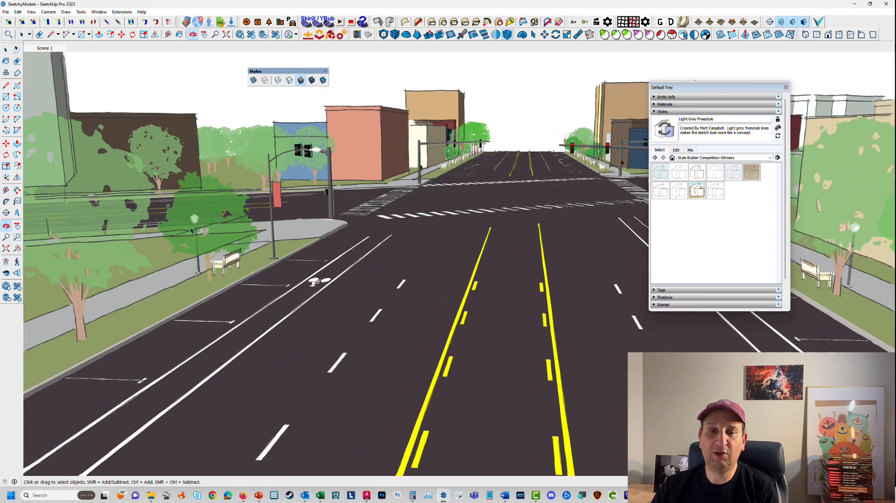
scroll(191, 231, up, 5)
shift+middle_drag(231, 245, 276, 373)
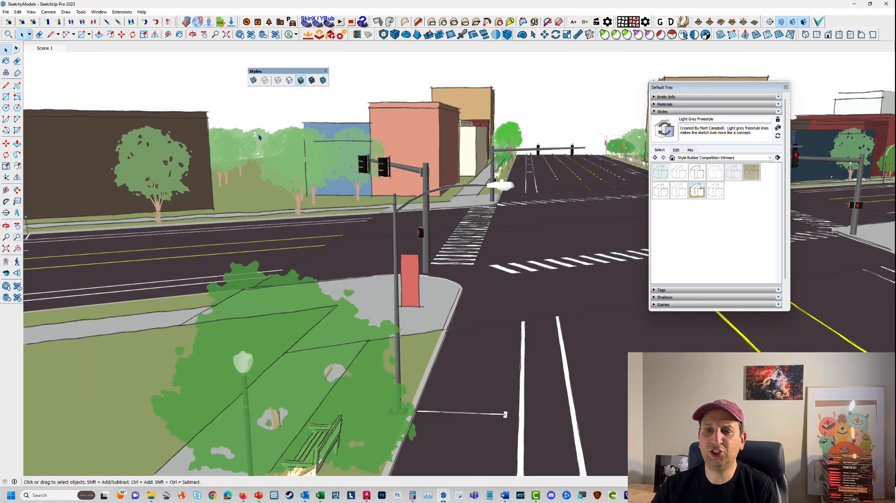
scroll(266, 138, up, 6)
scroll(313, 208, down, 2)
scroll(314, 210, up, 2)
middle_drag(395, 284, 337, 216)
scroll(339, 215, down, 2)
middle_drag(416, 232, 362, 236)
scroll(362, 234, down, 2)
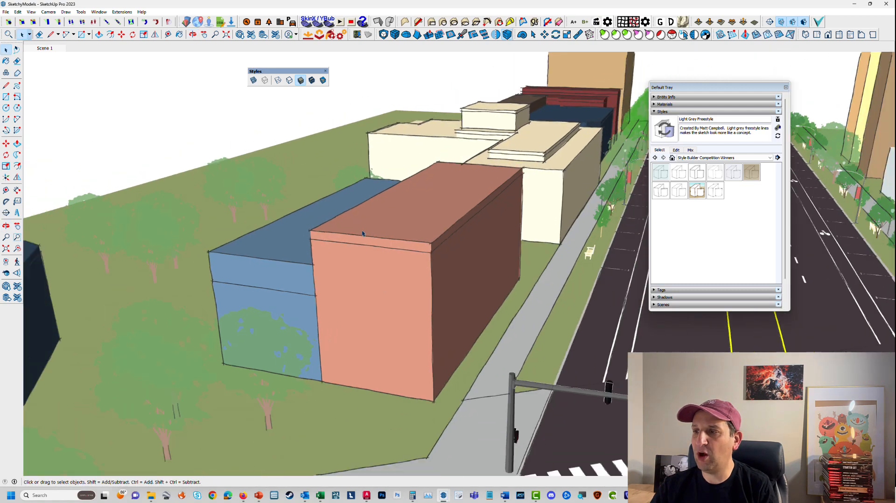
scroll(362, 233, down, 2)
middle_drag(469, 220, 450, 280)
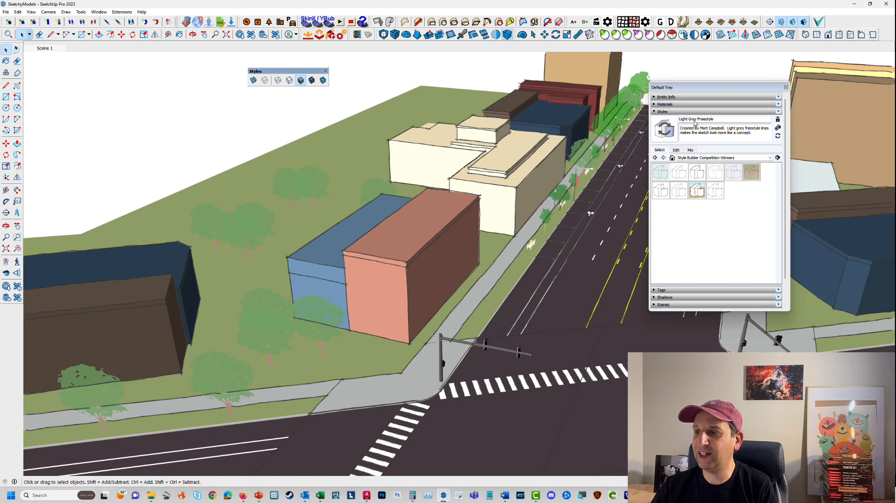
Raise the Light Grey Freestyle style's edge level of detail to its maximum and inspect the trees.
click(675, 150)
drag(752, 210, 799, 213)
scroll(220, 378, up, 5)
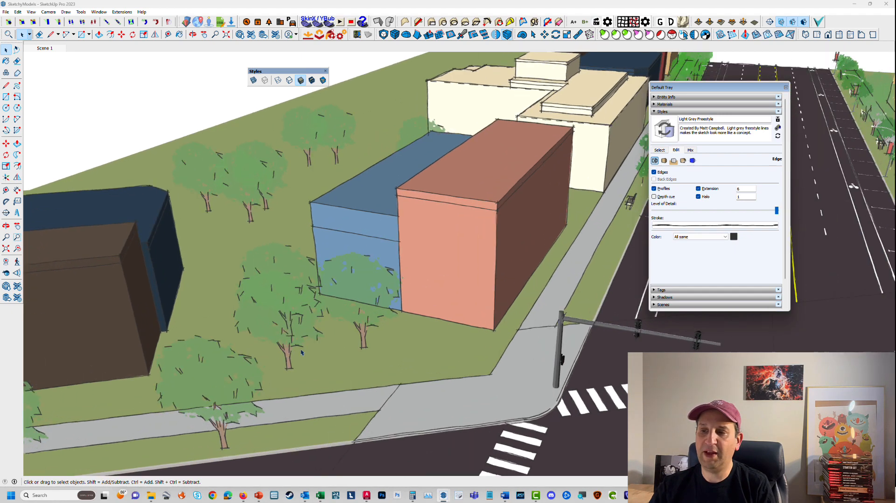
middle_drag(303, 359, 332, 288)
scroll(332, 287, down, 2)
scroll(333, 288, down, 6)
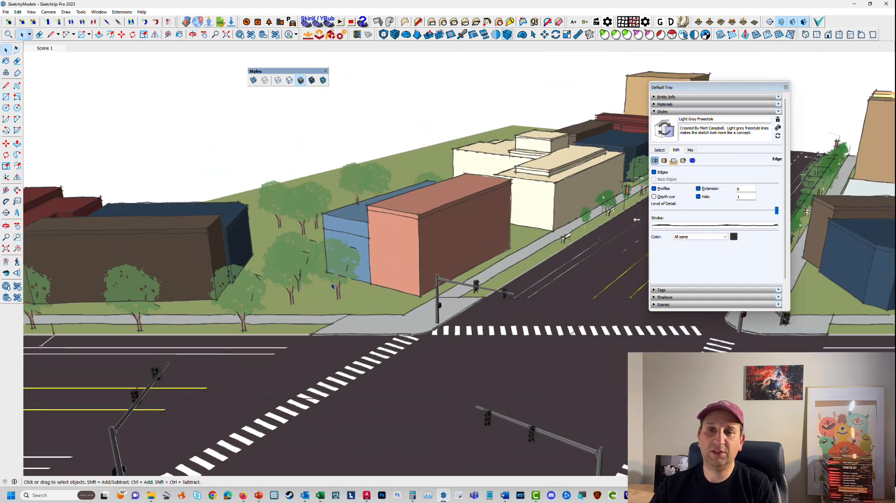
Switch the model to hidden line display and turn on shadows with the Dark value set to 43.
click(290, 80)
middle_drag(420, 244, 411, 255)
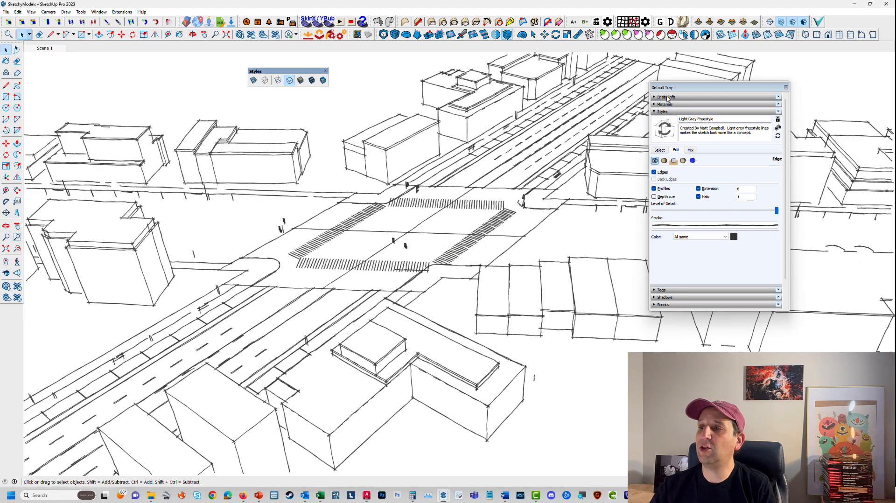
click(659, 113)
click(660, 127)
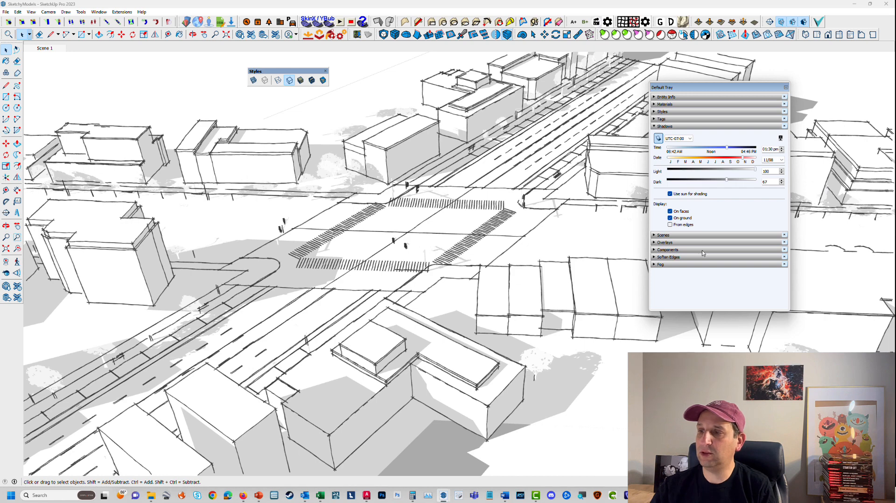
drag(706, 180, 696, 179)
click(705, 181)
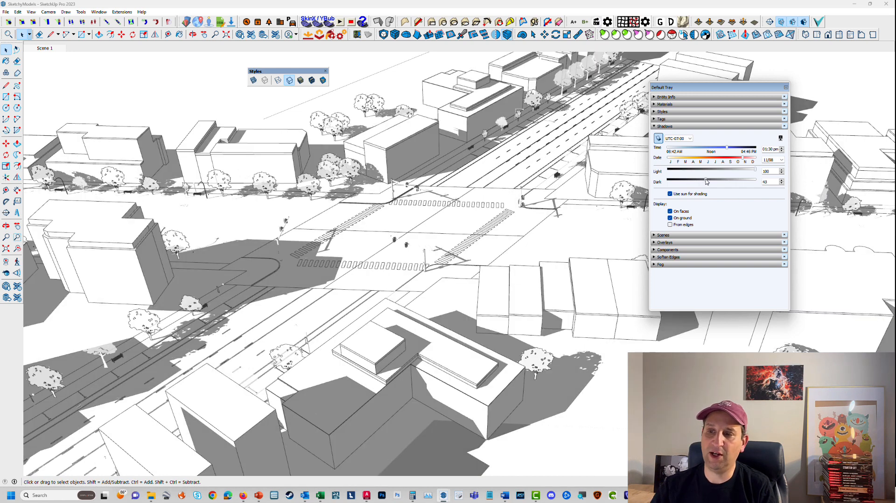
Return the model to shaded faces and set the shadow time to 09:19 am.
middle_drag(424, 327, 416, 301)
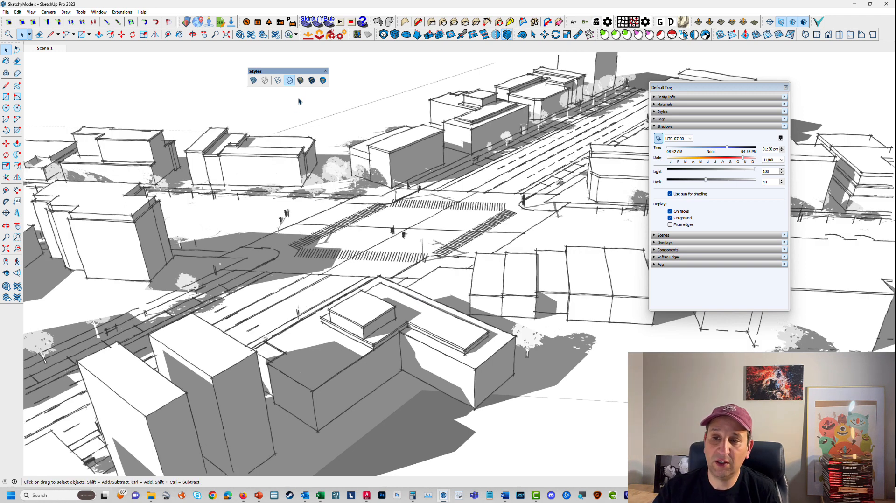
click(301, 81)
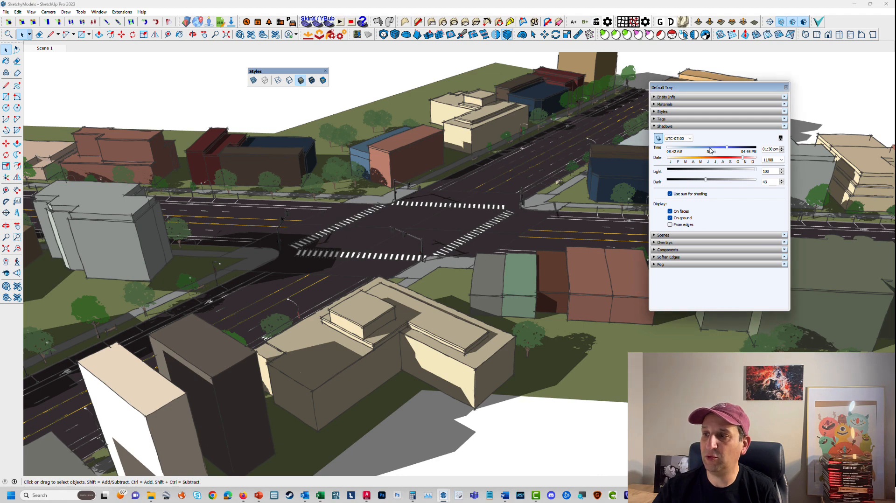
drag(707, 151, 691, 151)
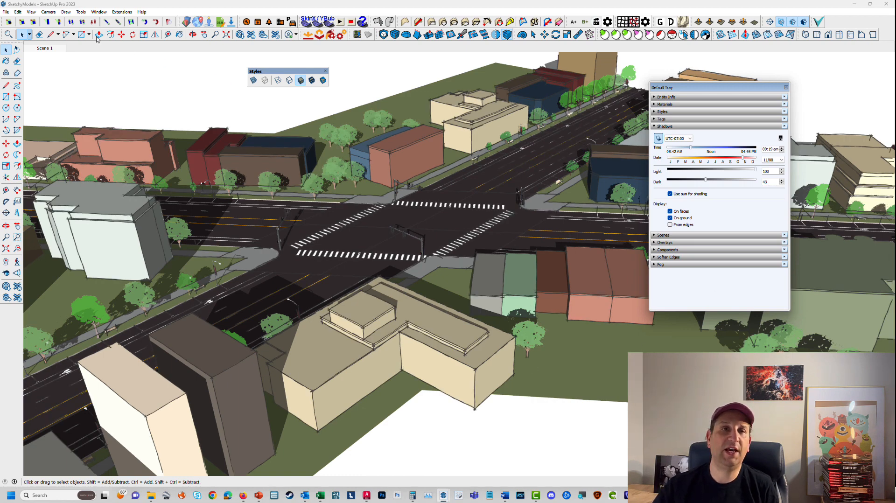
Export the shadowed view as a 2D graphic named SketchyModels Draft 02.jpg.
click(6, 12)
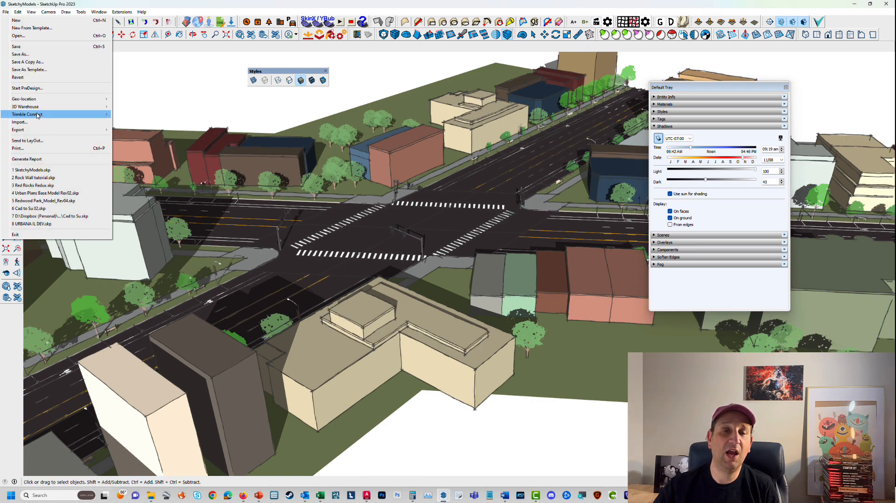
mouse_move(39, 130)
click(145, 139)
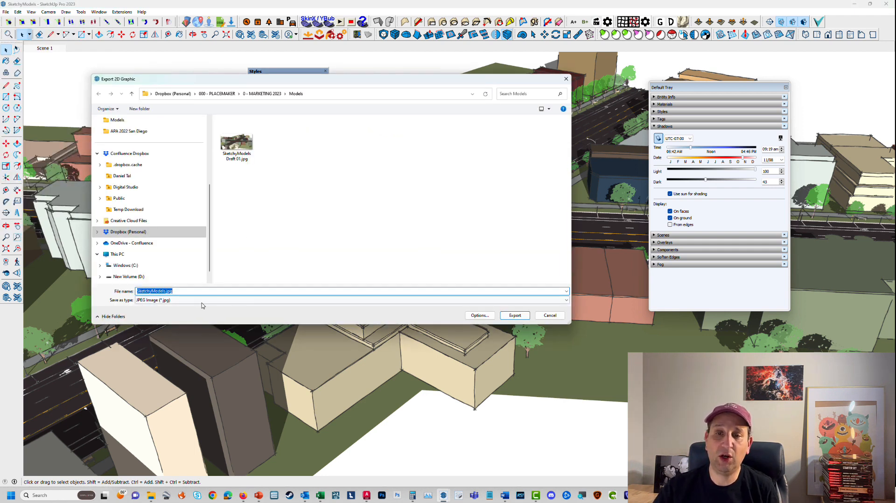
click(237, 142)
click(179, 291)
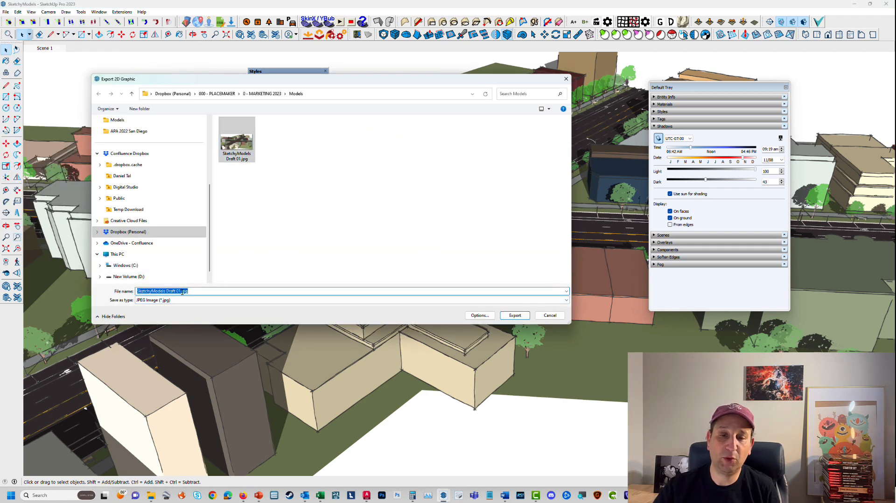
click(182, 292)
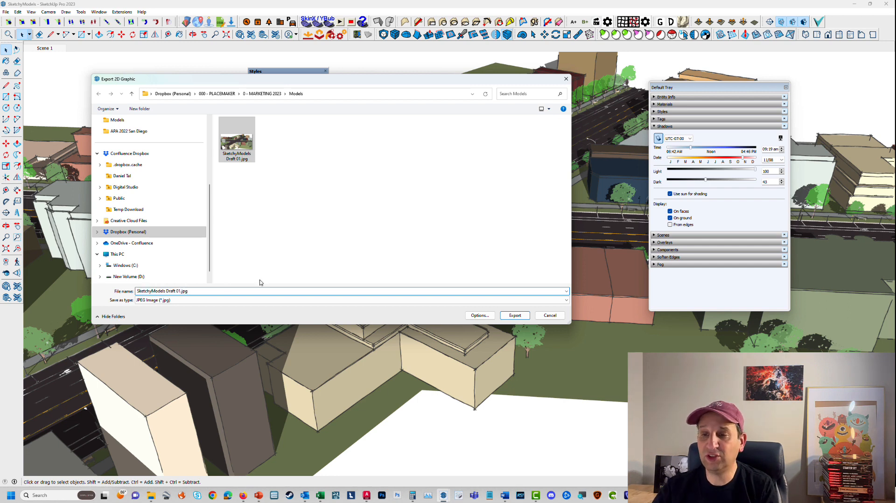
key(BackSpace)
text(2)
key(Return)
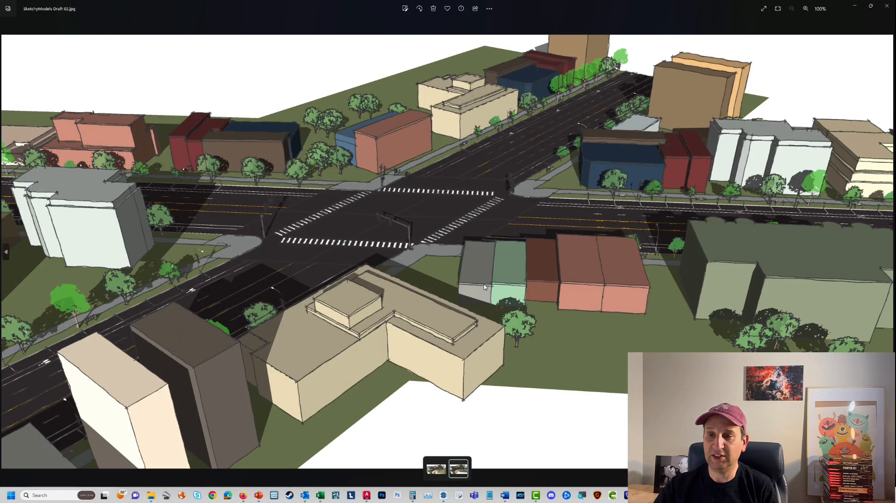
Compare the exported Draft 01 and Draft 02 images and return to the SketchUp model.
click(436, 467)
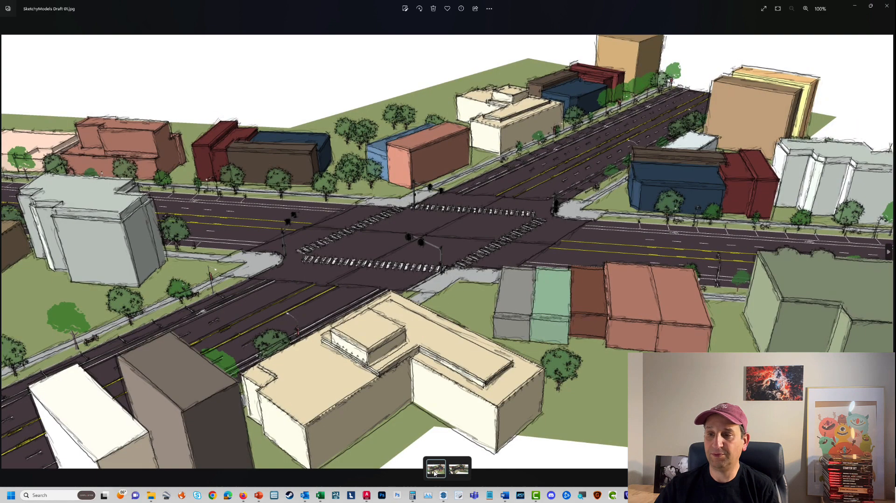
click(458, 468)
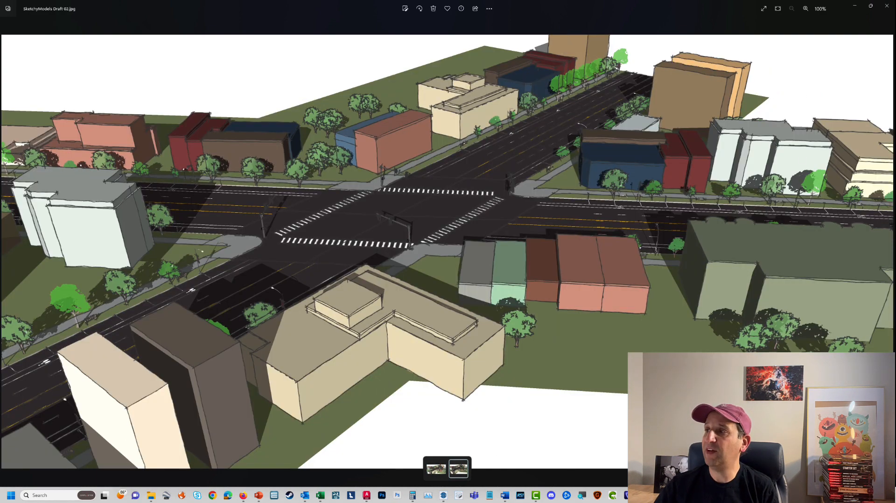
click(855, 6)
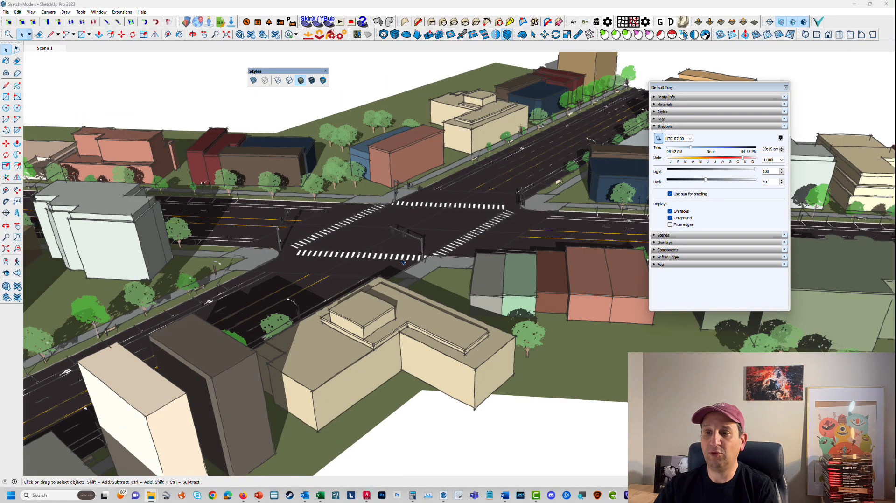